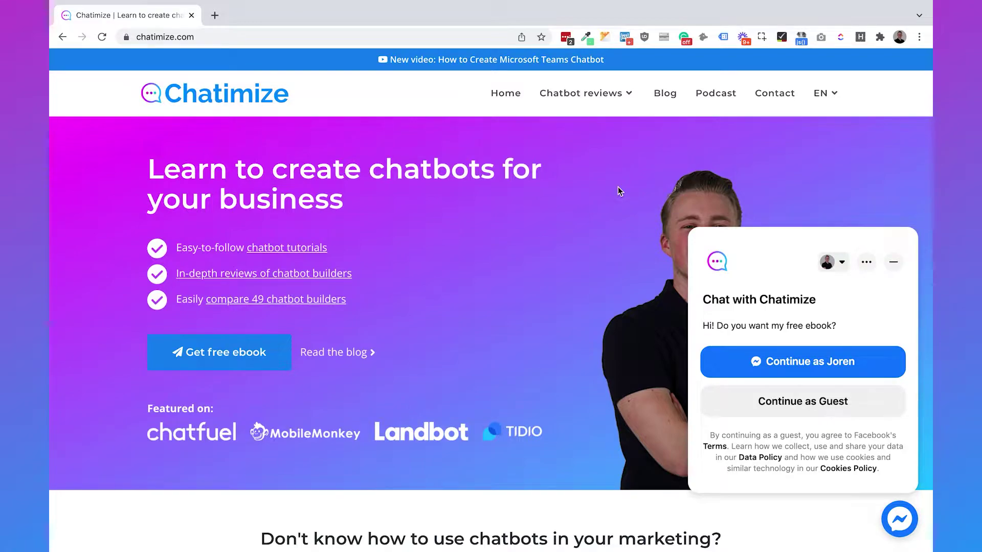
Step: Open the Facebook Ads Manager at facebook.com/adsmanager/
click(439, 35)
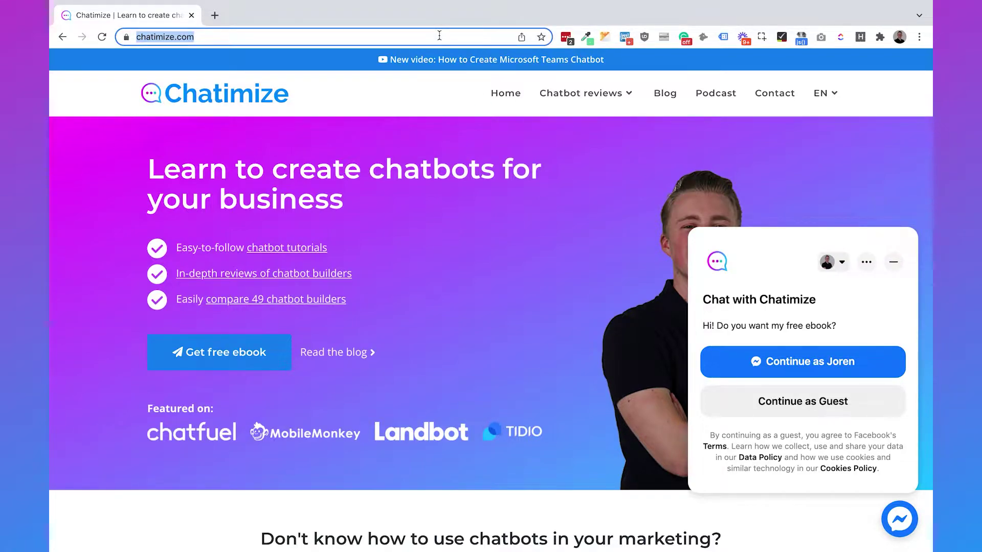
text(facebook.com/a)
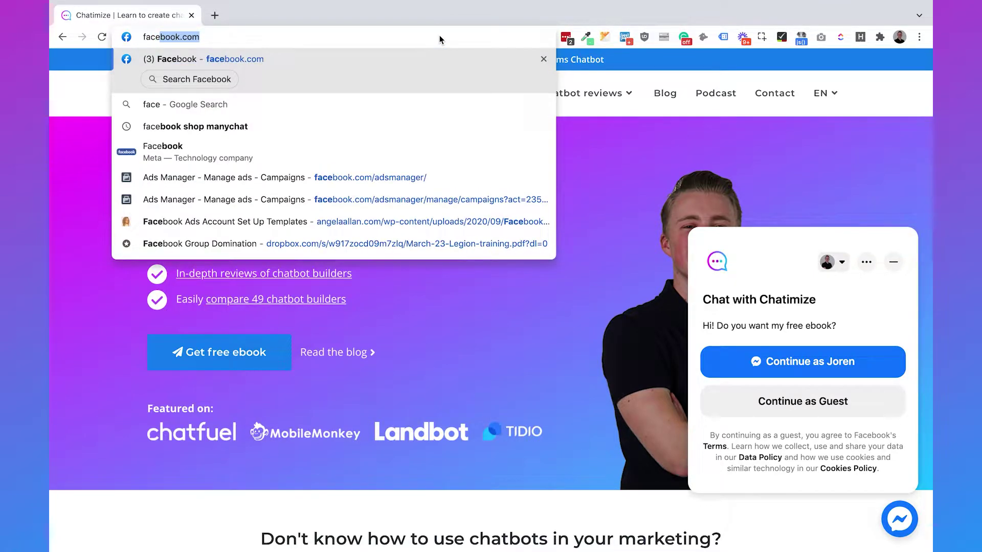
text(dsmanager/)
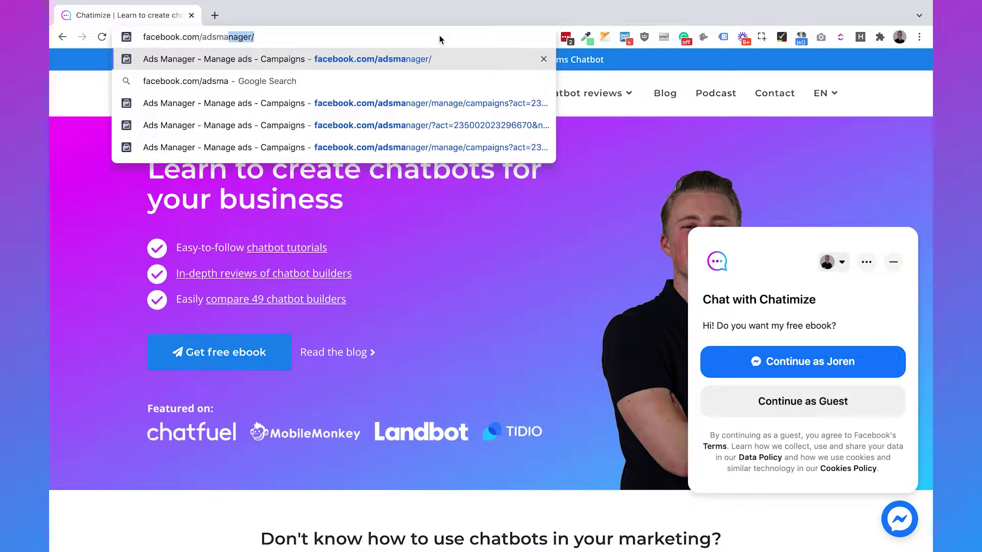
key(Return)
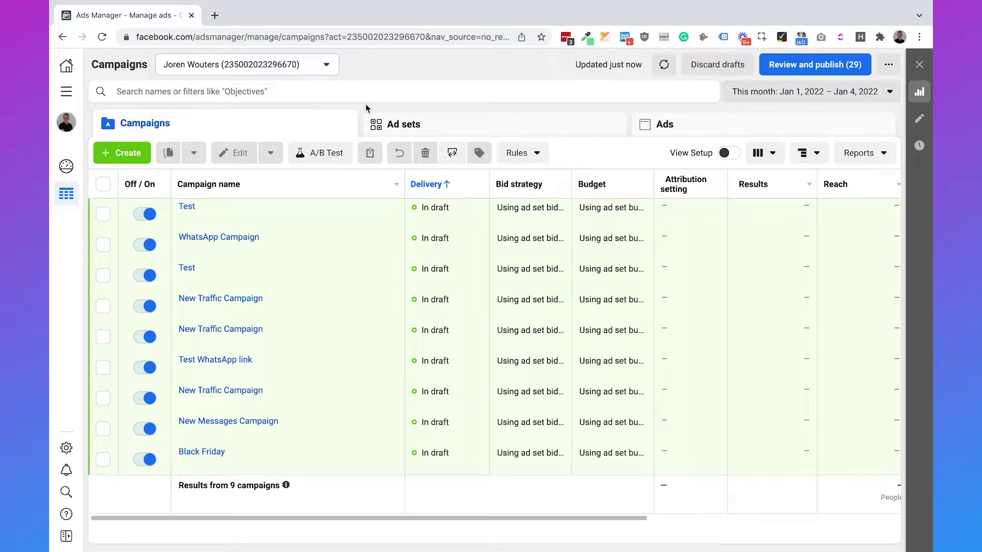
Step: Create a new campaign with the Messages objective
click(128, 153)
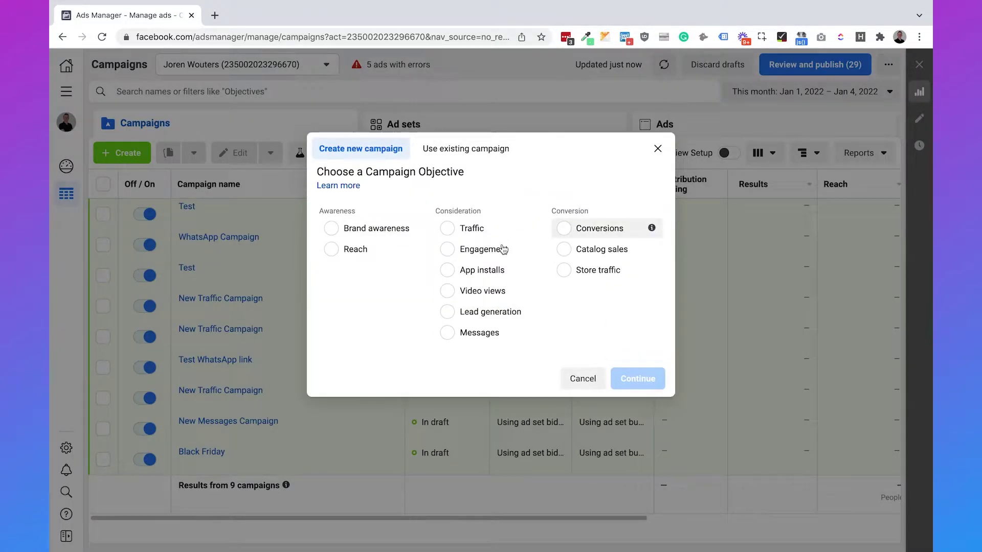
click(458, 339)
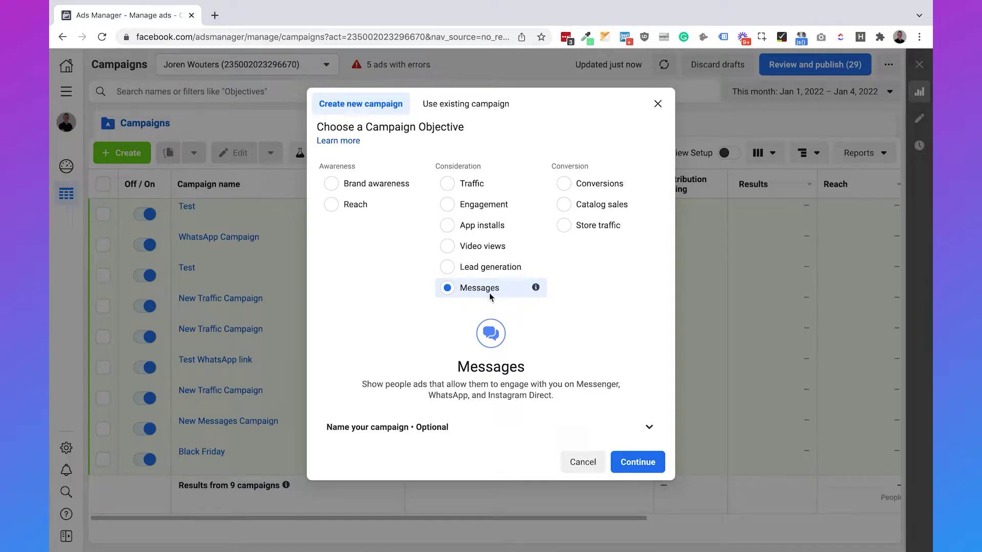
click(634, 468)
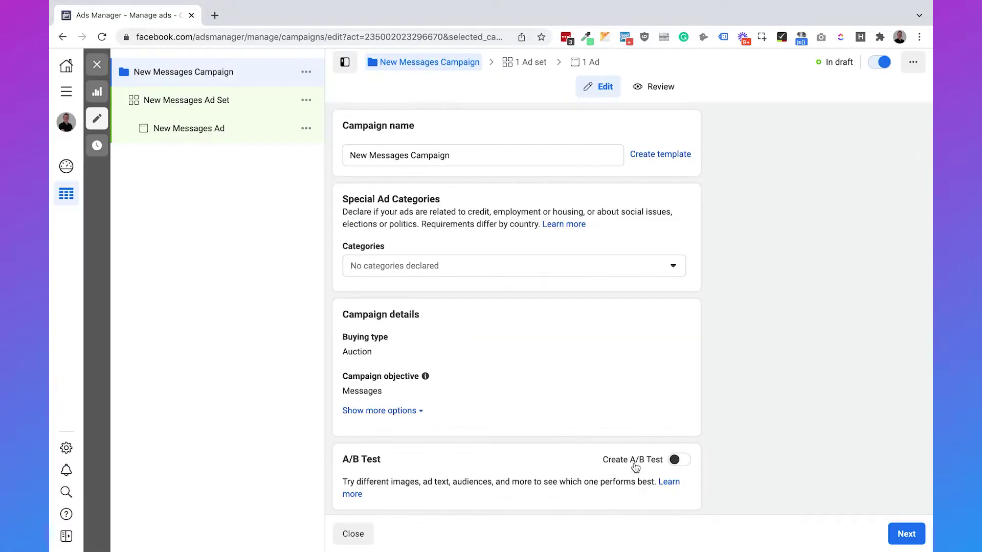
Step: Name the campaign "Connect Facebook Ad to ManyChat" and continue to the ad set settings
triple_click(469, 157)
text(Connect Facebook )
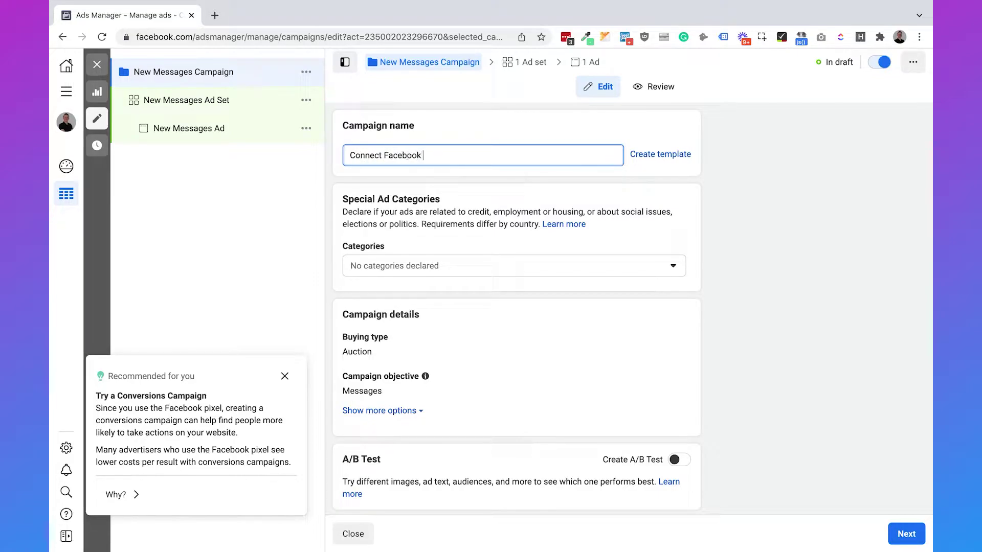
text(Ad to ManyChat)
click(755, 240)
scroll(747, 220, down, 2)
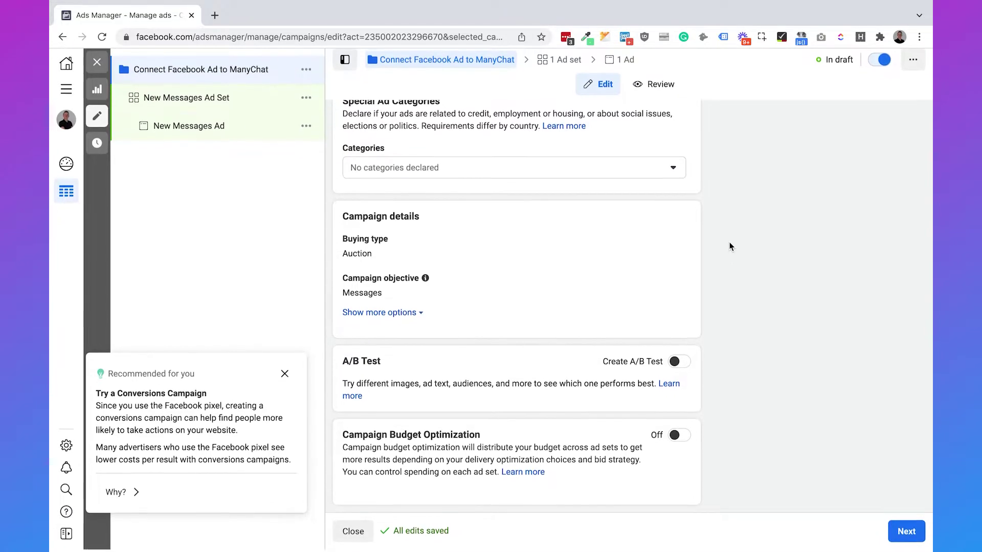
click(894, 542)
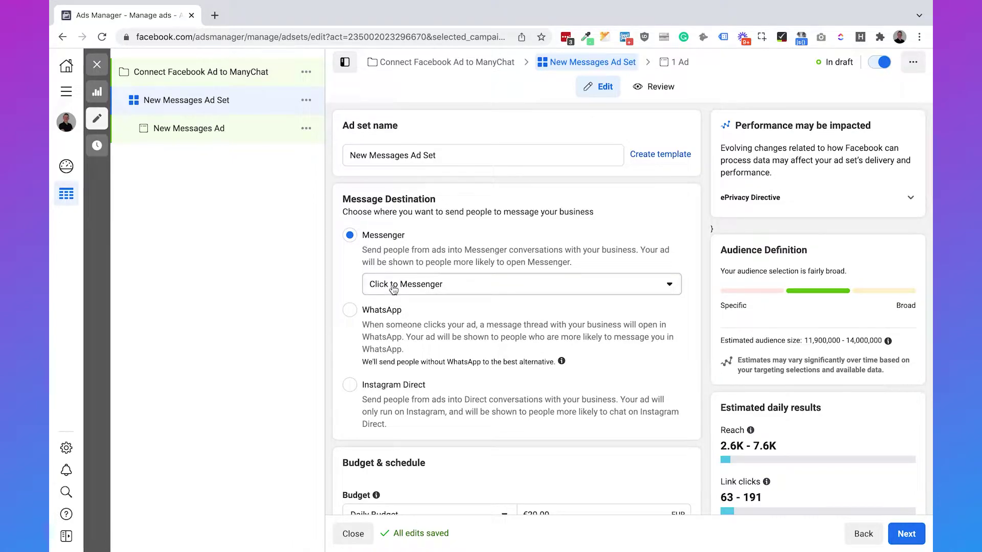
Step: Review the ad set's budget, audience and placements, keep the default settings, and continue to the ad
scroll(406, 281, down, 3)
scroll(439, 326, down, 3)
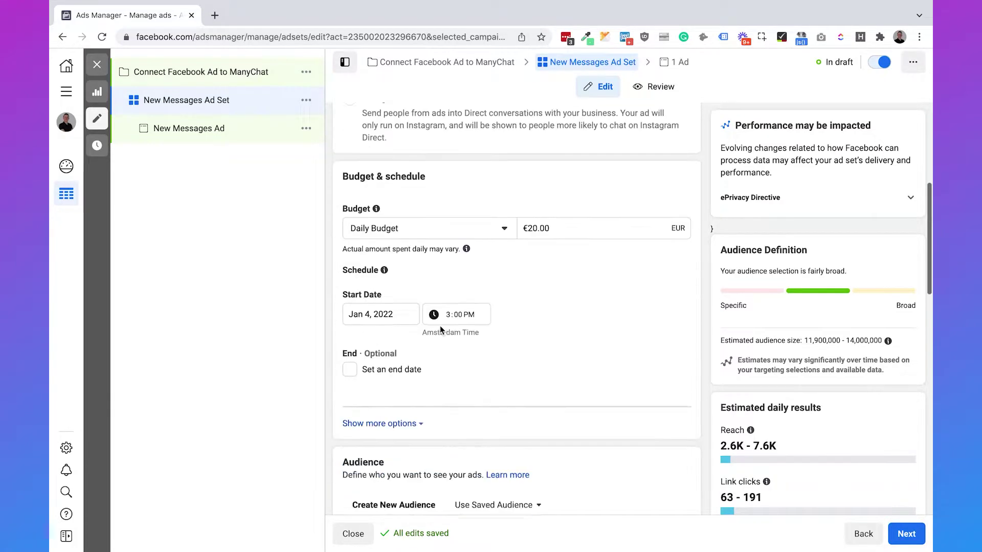
scroll(514, 263, down, 1)
scroll(516, 263, down, 3)
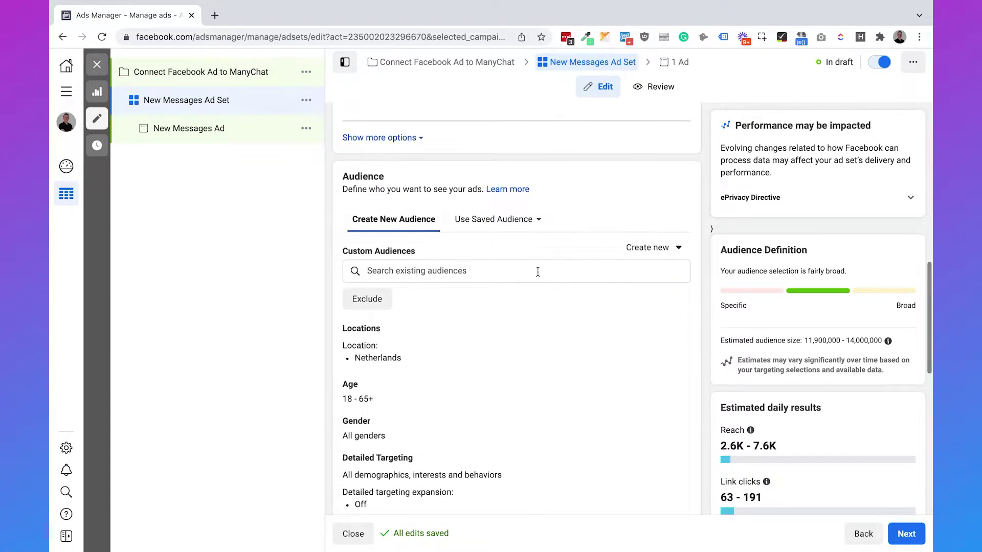
scroll(538, 272, down, 3)
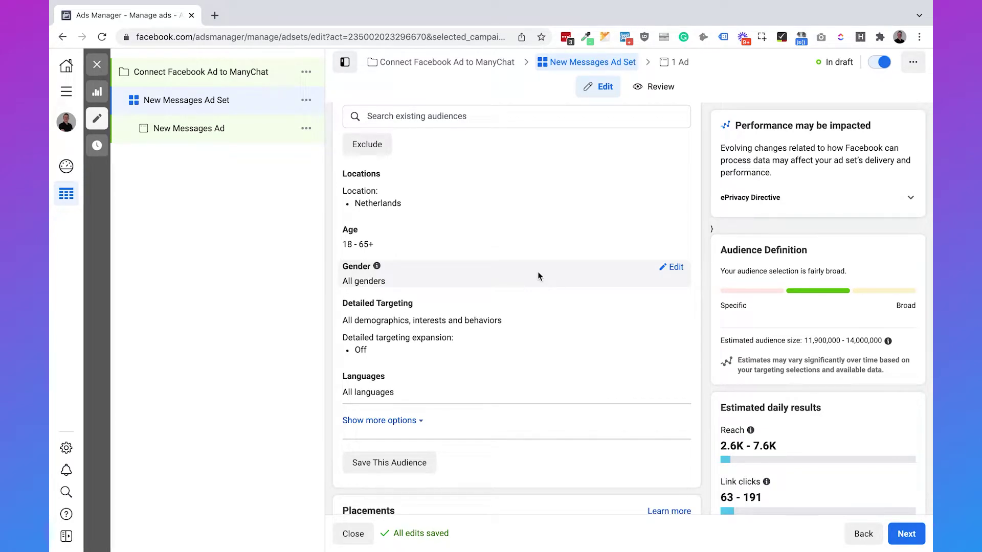
scroll(538, 276, down, 3)
scroll(499, 304, down, 3)
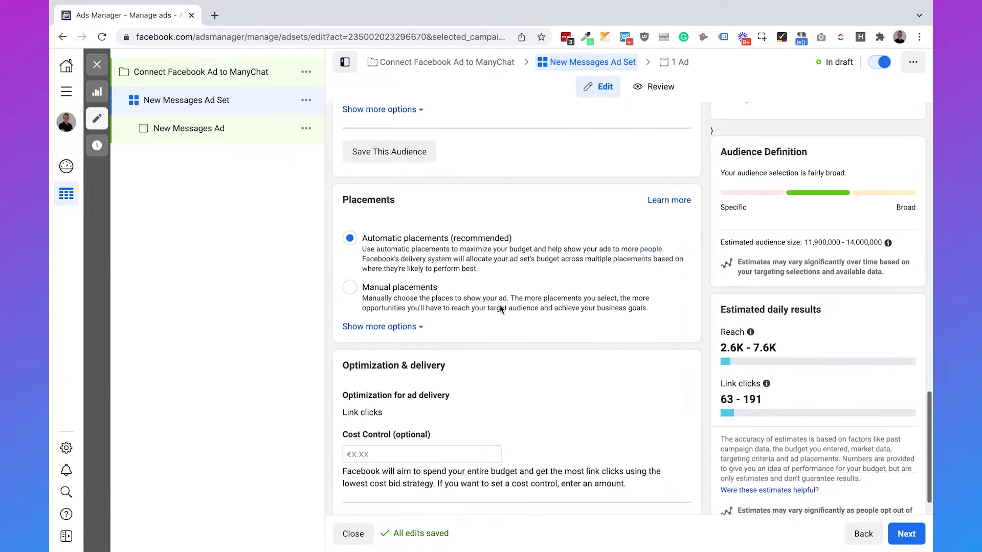
click(906, 531)
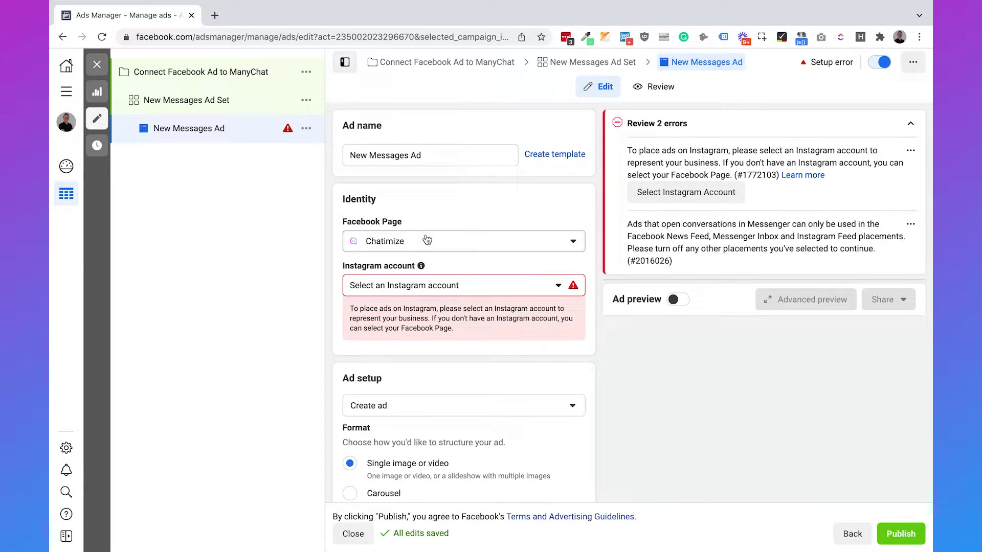
Step: Set the ad's message template to Advanced setup and open its JSON code for editing
scroll(427, 240, down, 9)
scroll(427, 239, down, 4)
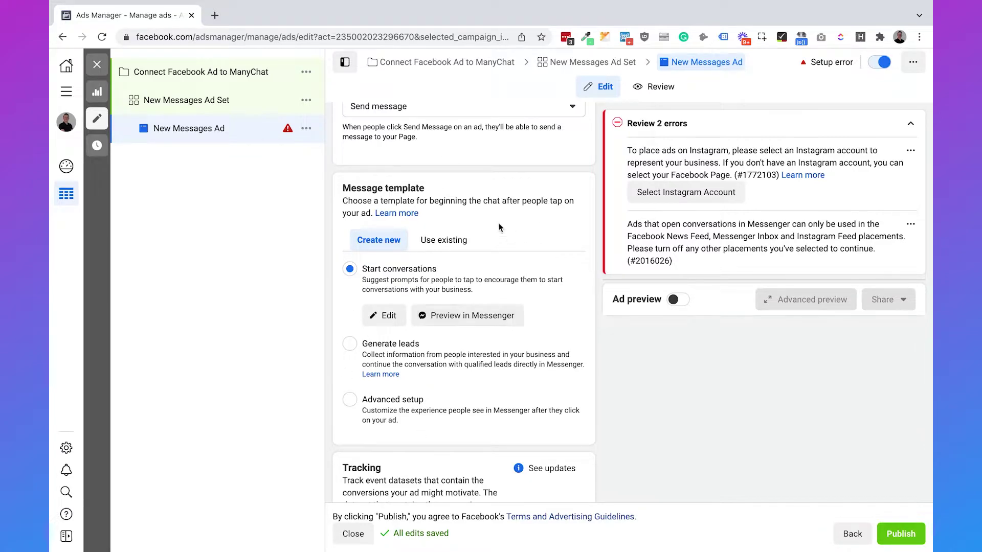
click(350, 401)
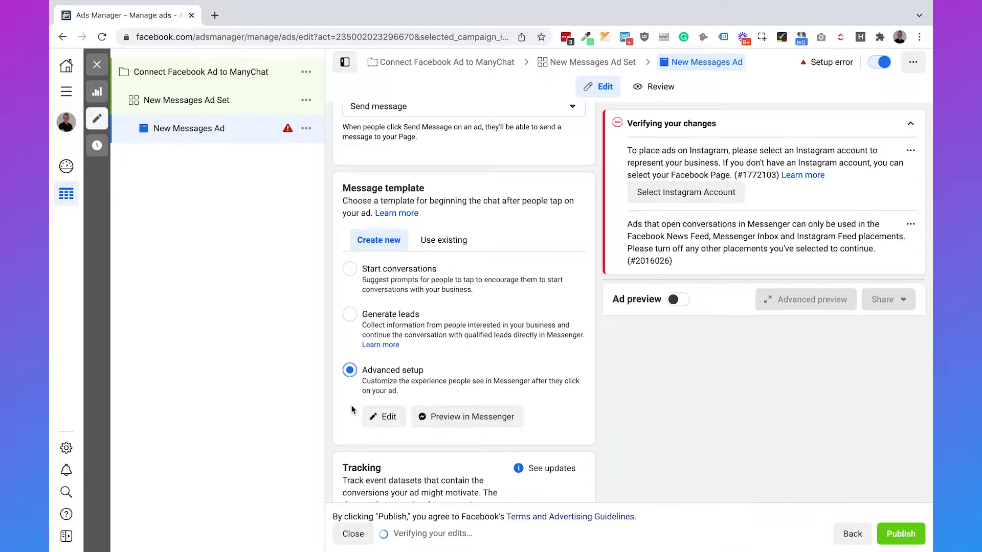
click(389, 422)
click(423, 258)
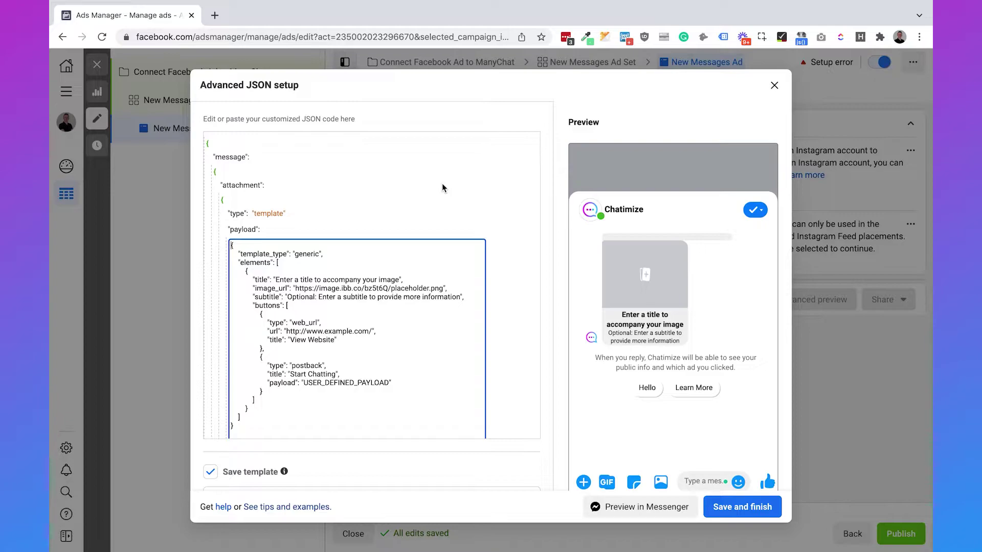
Step: Open manychat.com in a new browser tab
click(213, 16)
text(manychat.com)
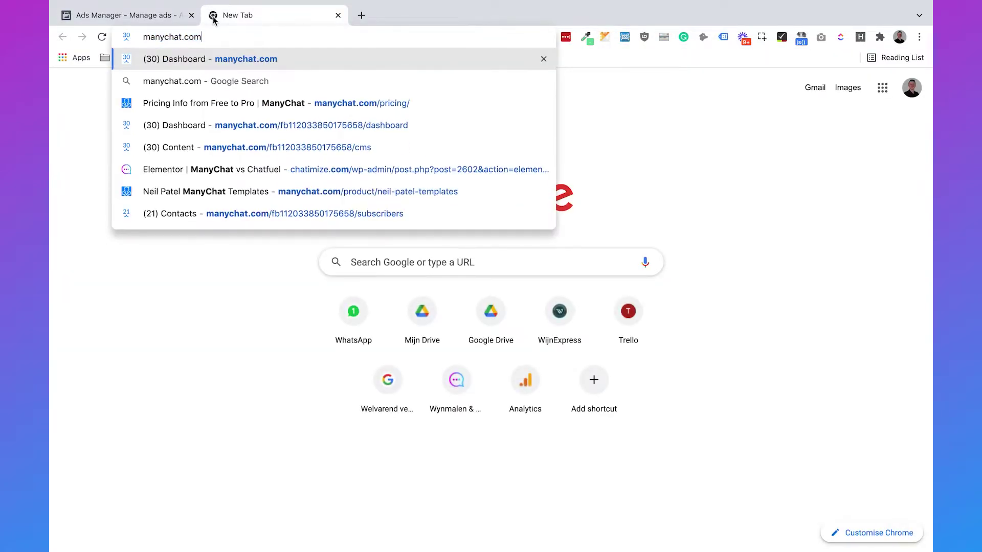
key(Return)
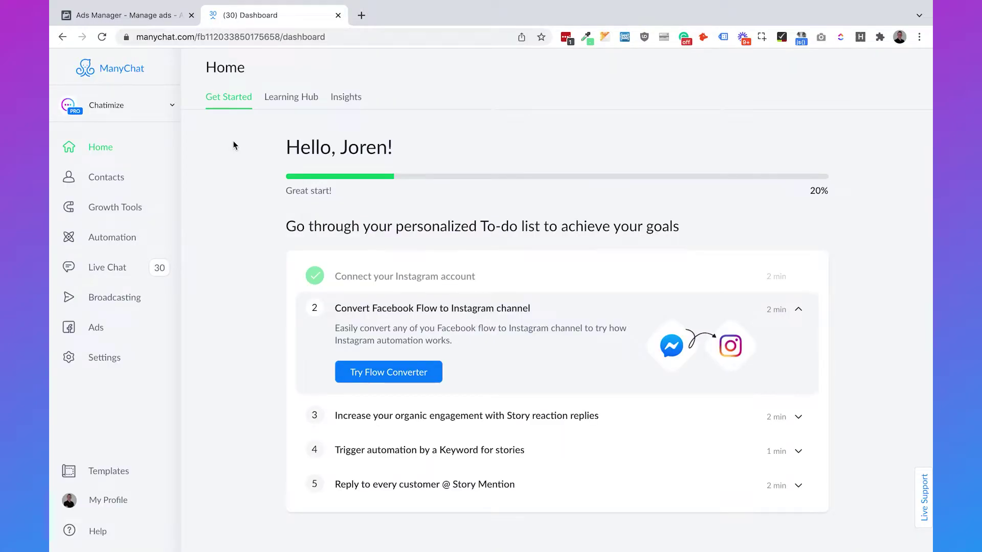
Step: Create a new automation flow in ManyChat from scratch, without a template
click(151, 236)
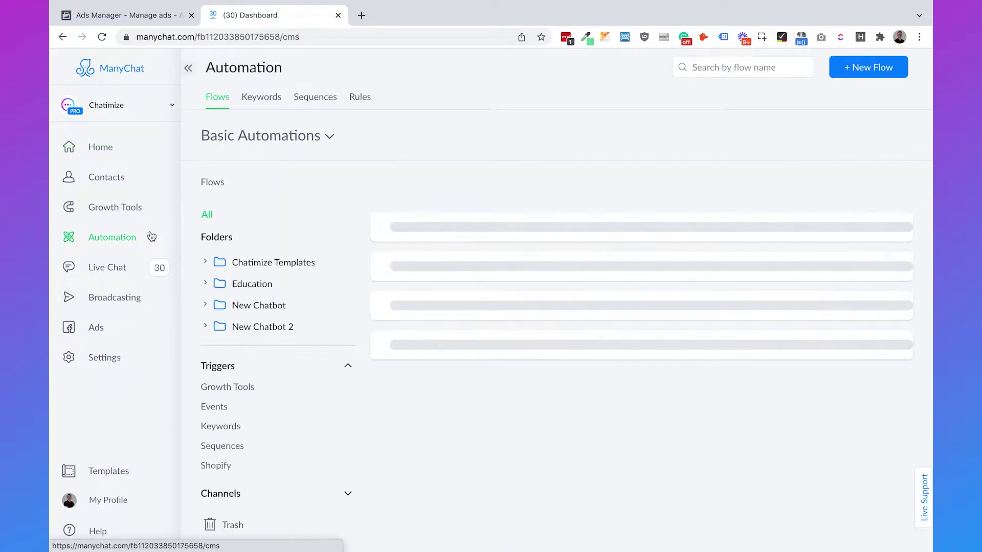
click(872, 71)
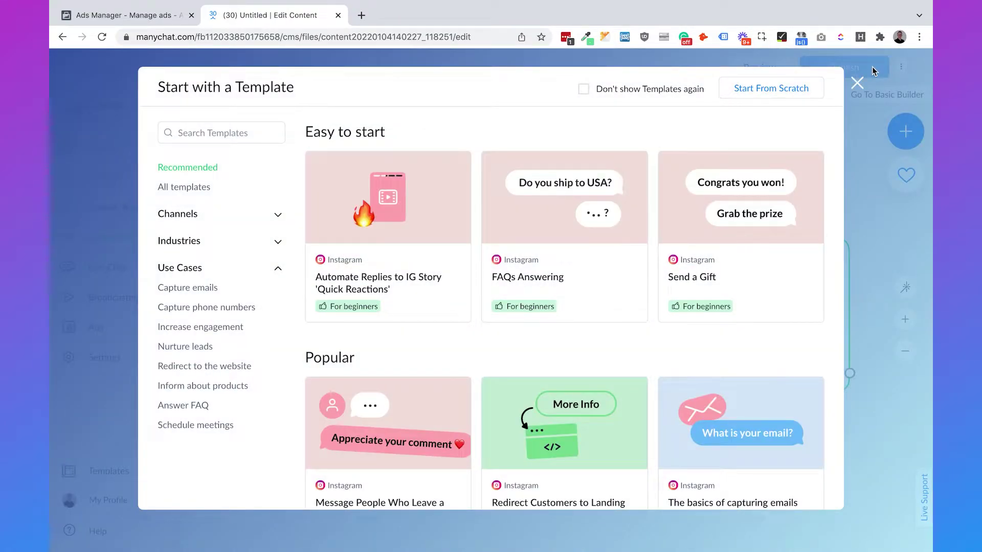
click(762, 97)
Step: Rename the flow as "Connect Facebook Ad - Outside Europe"
double_click(498, 130)
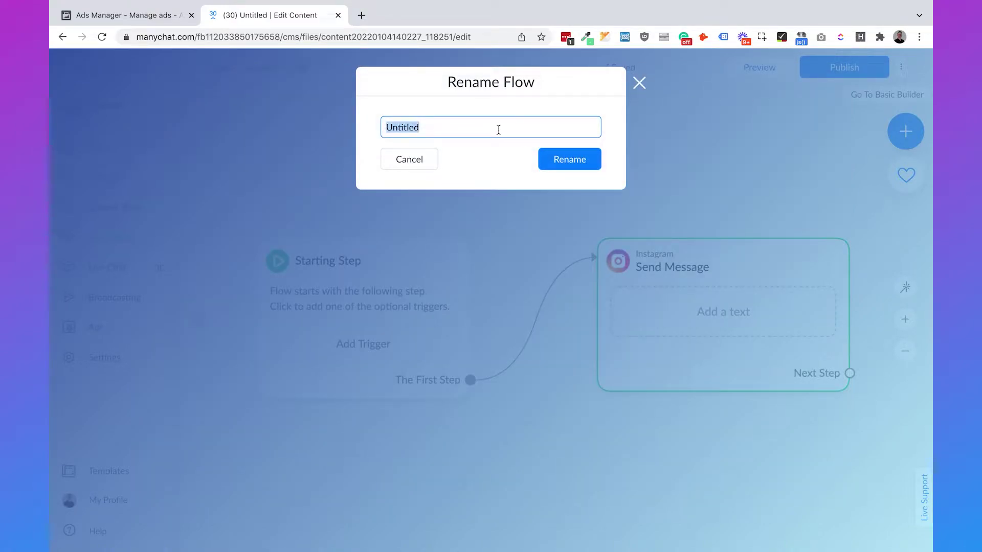
text(Connect Facebook Ad - Outside Europe)
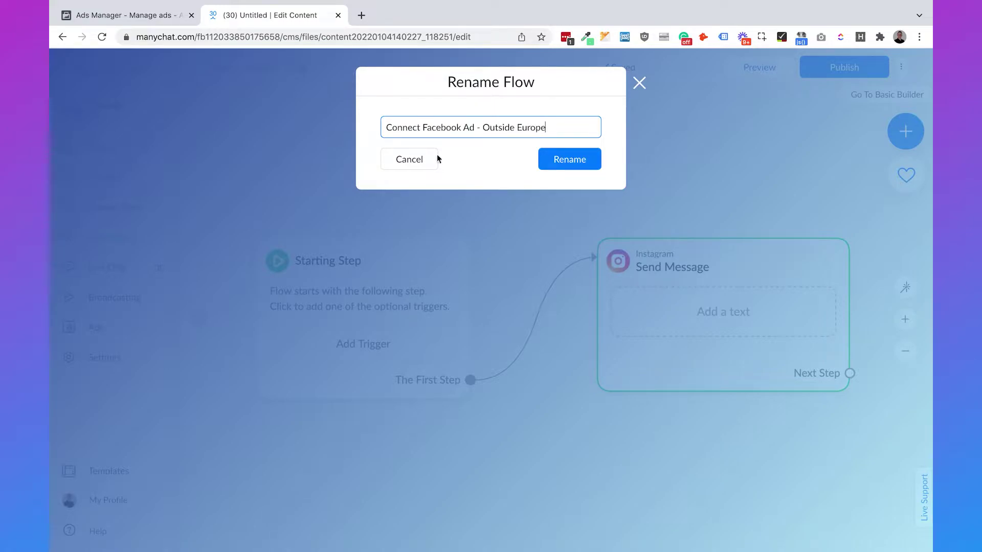
click(559, 156)
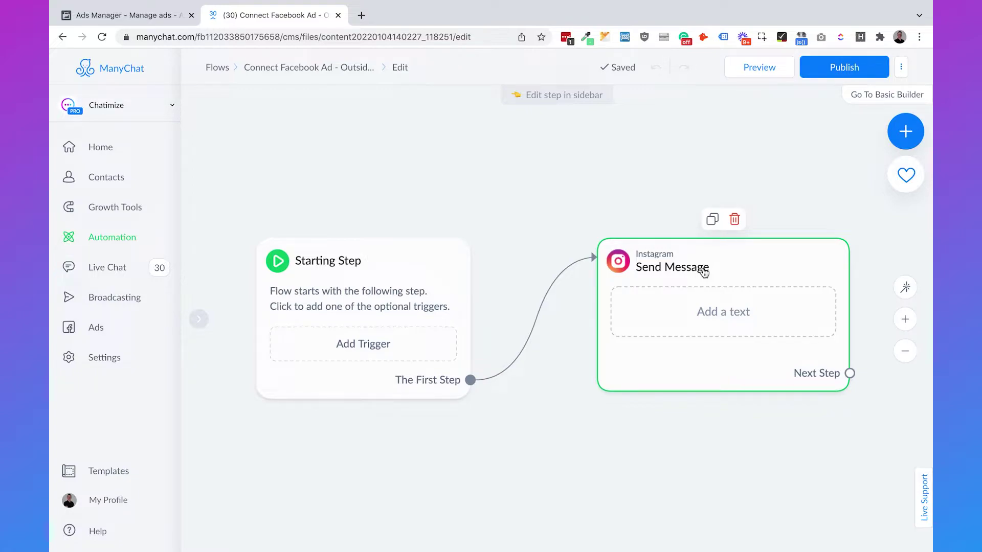
Step: Connect the Starting Step to a new Messenger message placed below the Instagram message
drag(607, 210, 541, 126)
drag(404, 296, 540, 391)
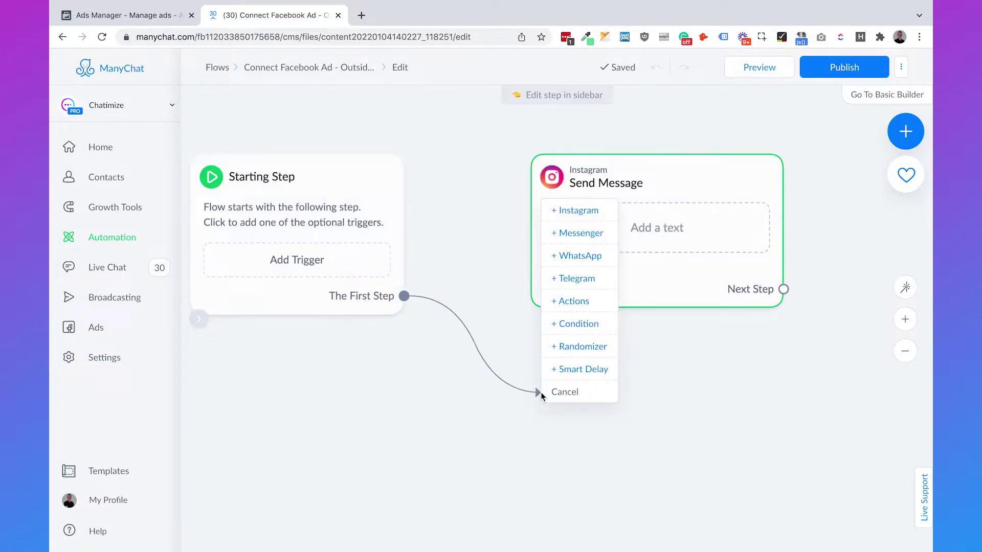
click(580, 234)
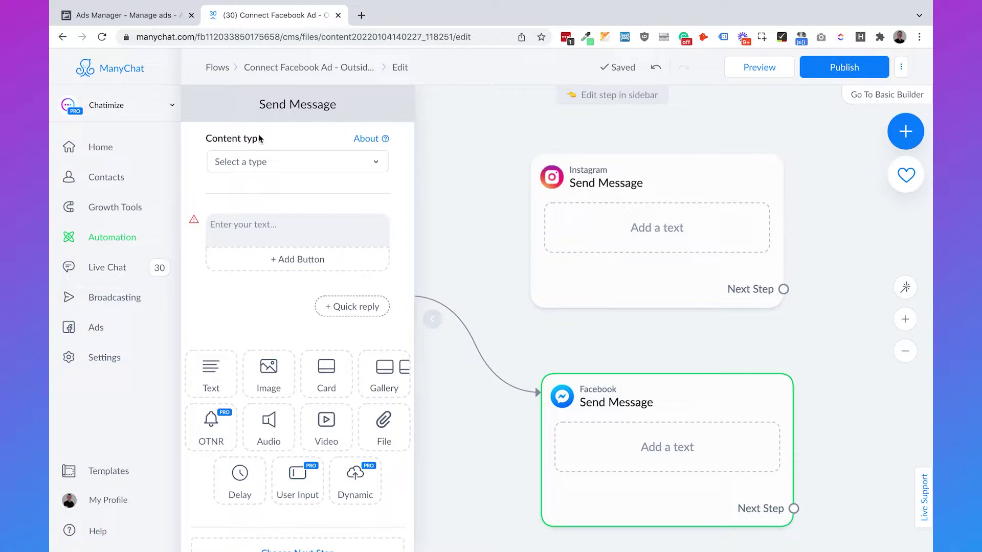
Step: Enter "We cannot wait to give you access to our Black Friday sale!" as the Messenger message text
click(273, 225)
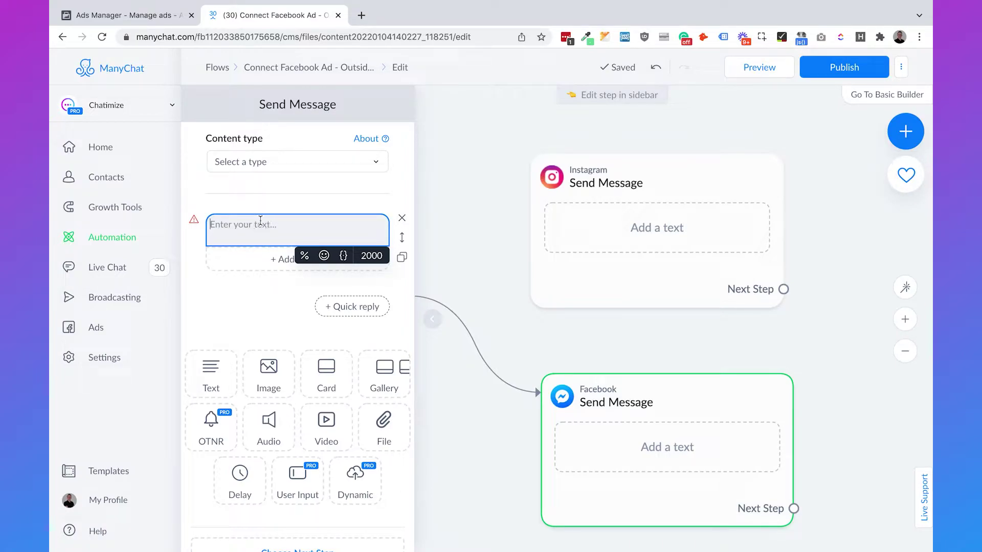
click(248, 293)
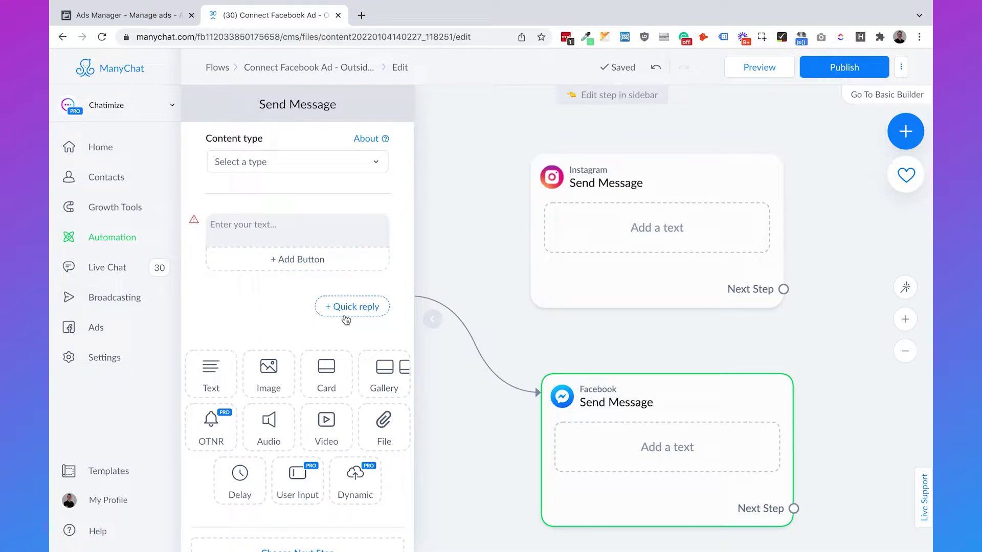
click(286, 230)
text(We cannot wai)
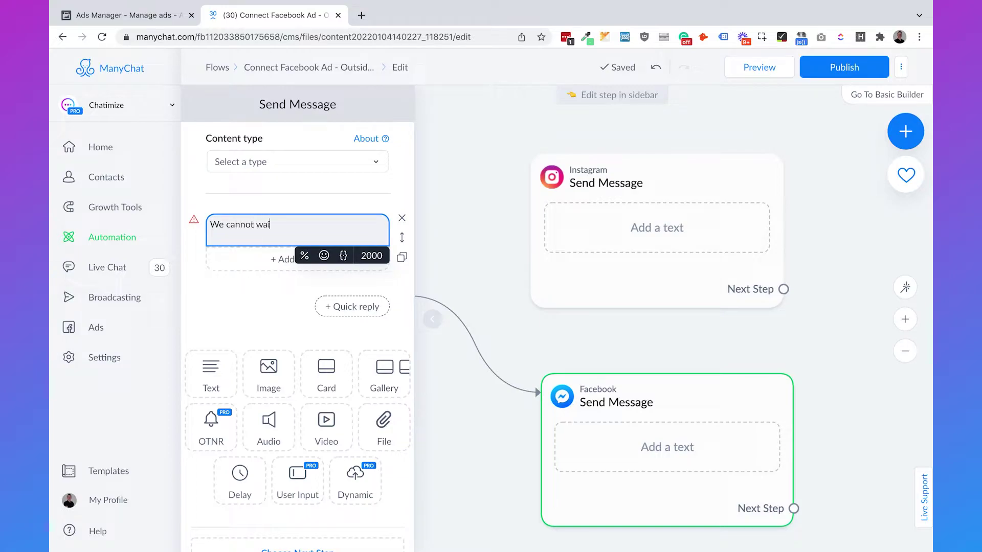
text(t to give you ac)
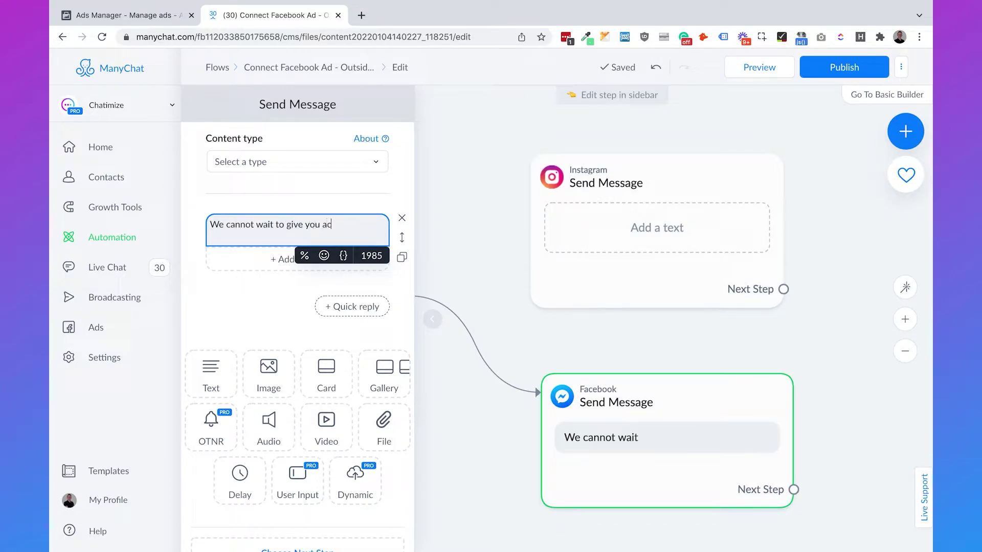
text(cess to our B)
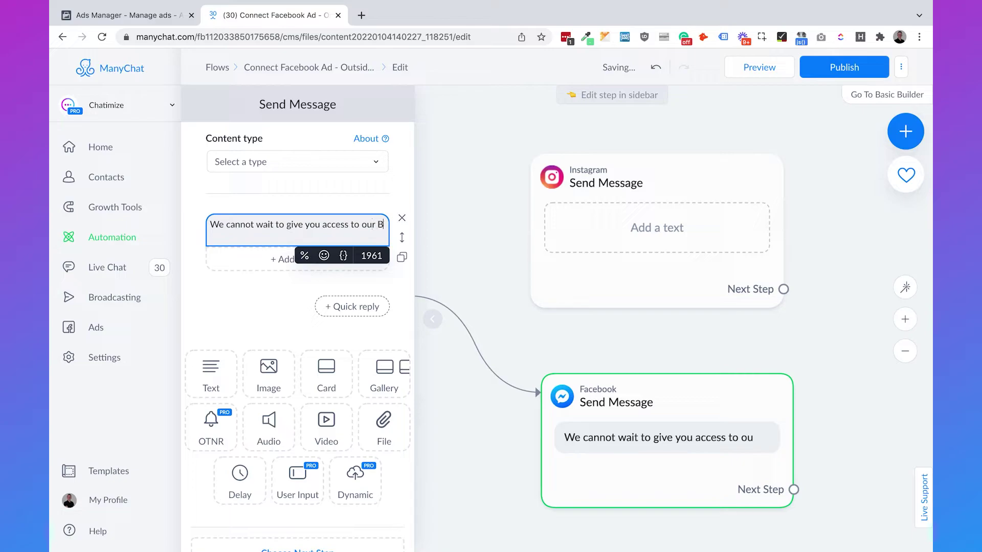
text(lack Friday sale!)
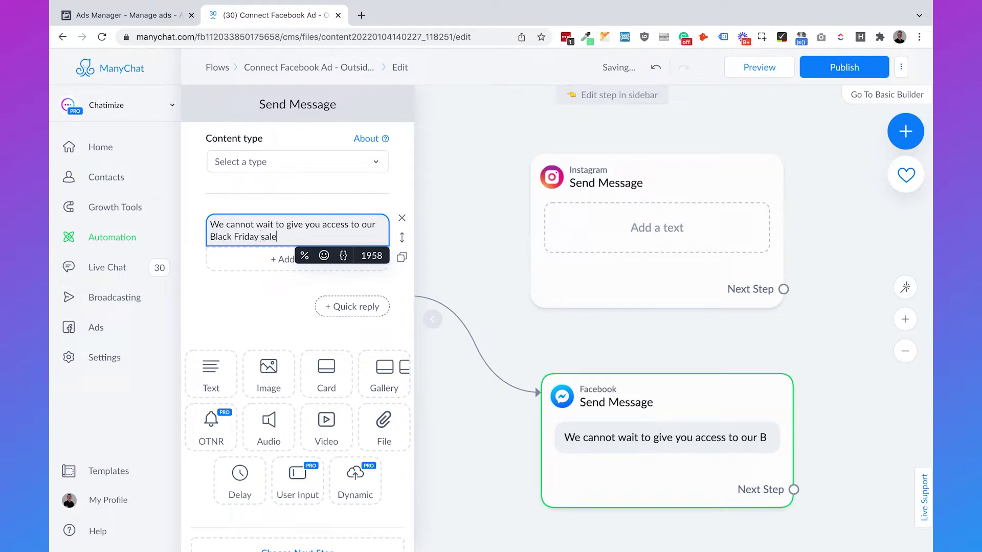
click(257, 311)
Step: Add a second paragraph to the Messenger message reading "Click the button below go get access" followed by the pointing-down emoji
click(286, 238)
key(Return)
text(Click the button belo)
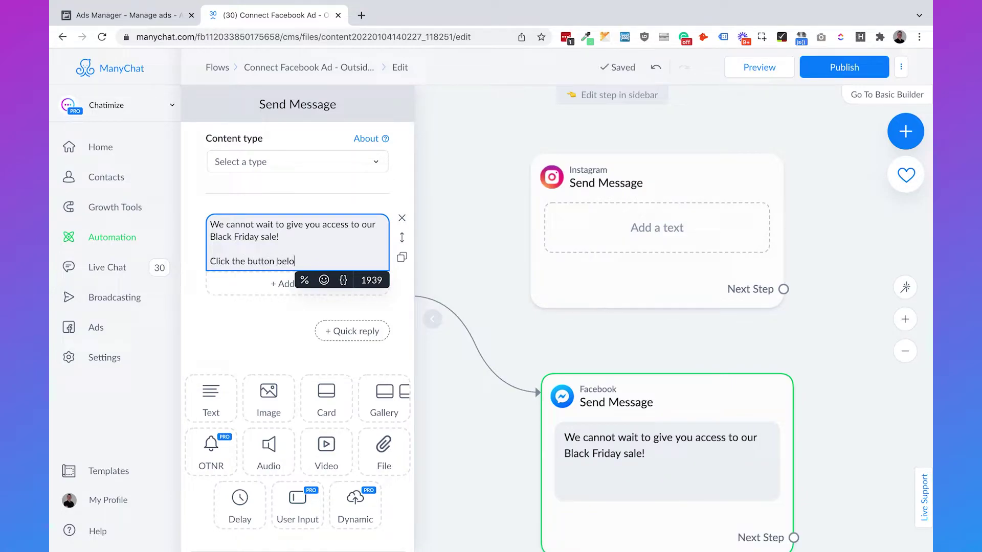
text(w go tet access)
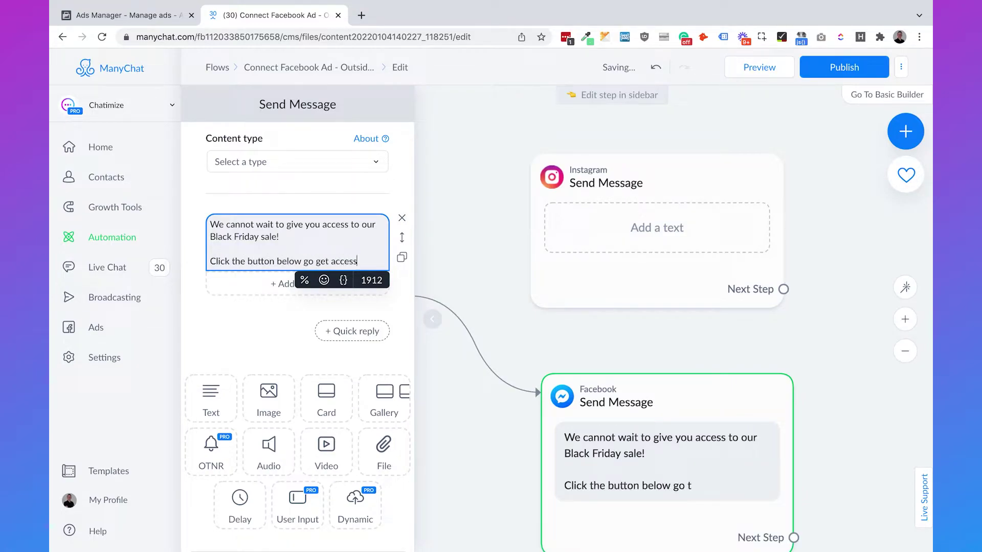
click(324, 279)
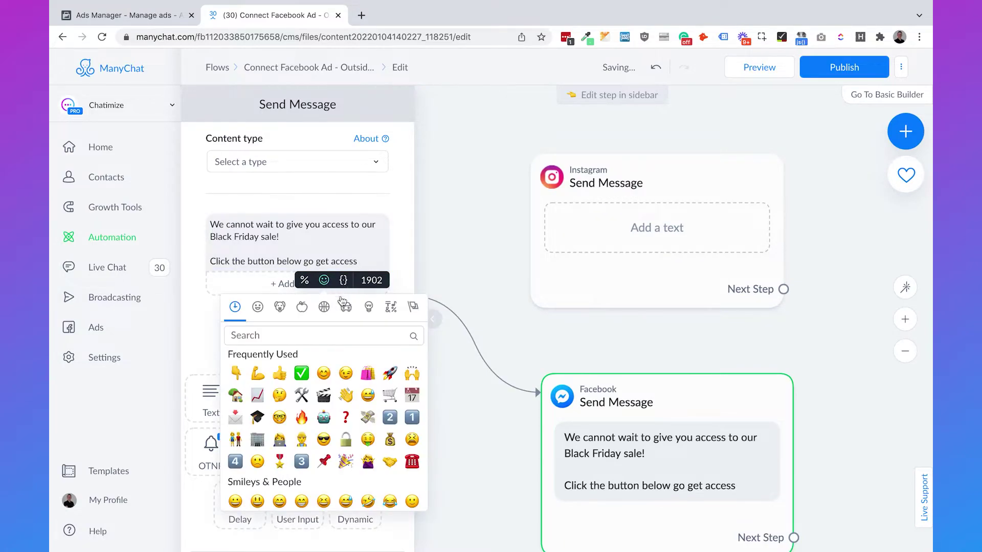
click(236, 373)
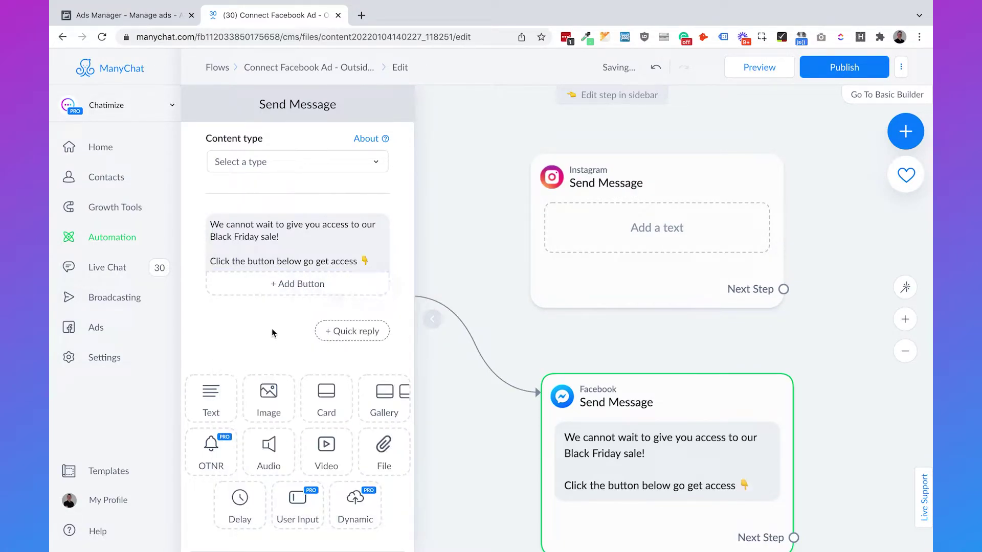
Step: Add a quick reply to the Messenger message labelled "Get access" with an open-lock emoji in front
click(345, 332)
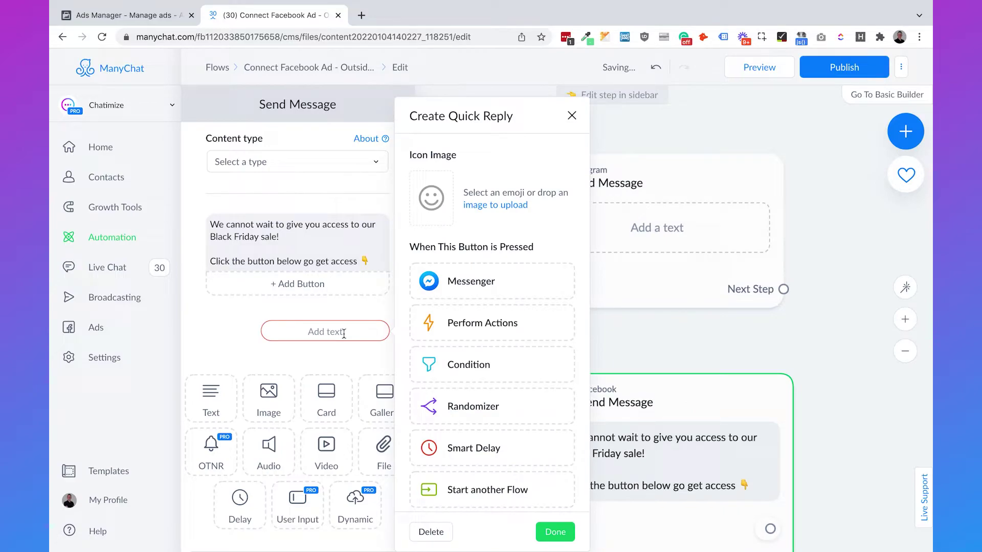
click(344, 332)
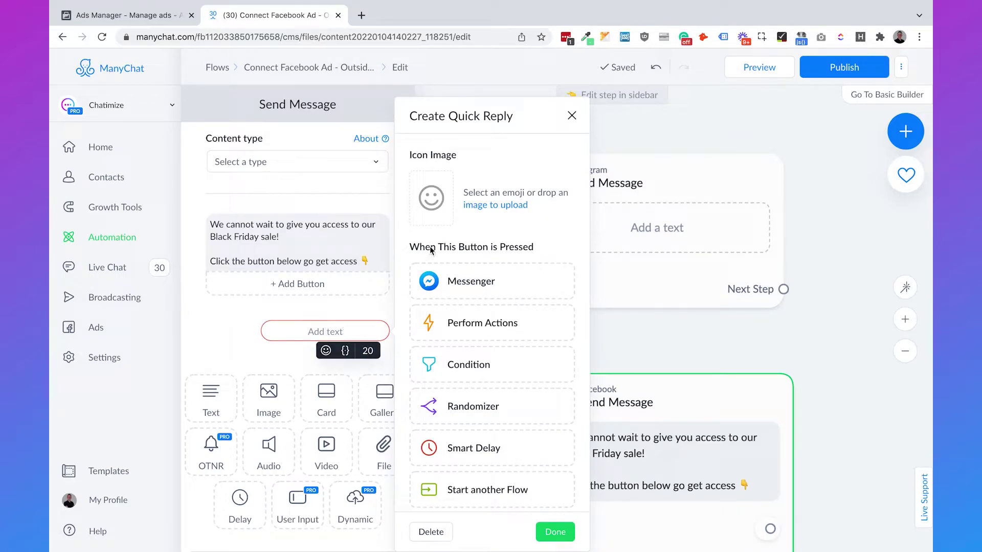
click(326, 352)
click(329, 160)
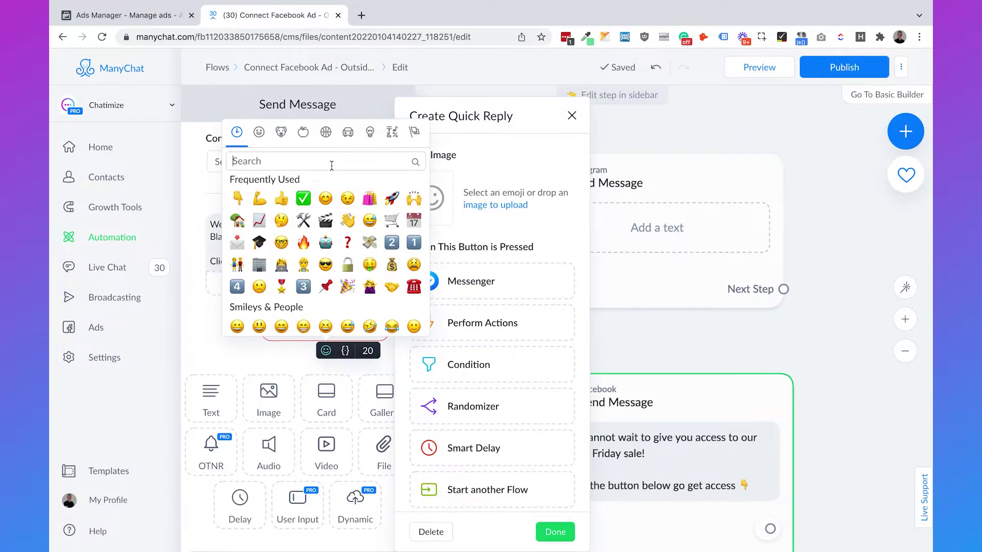
text(lock)
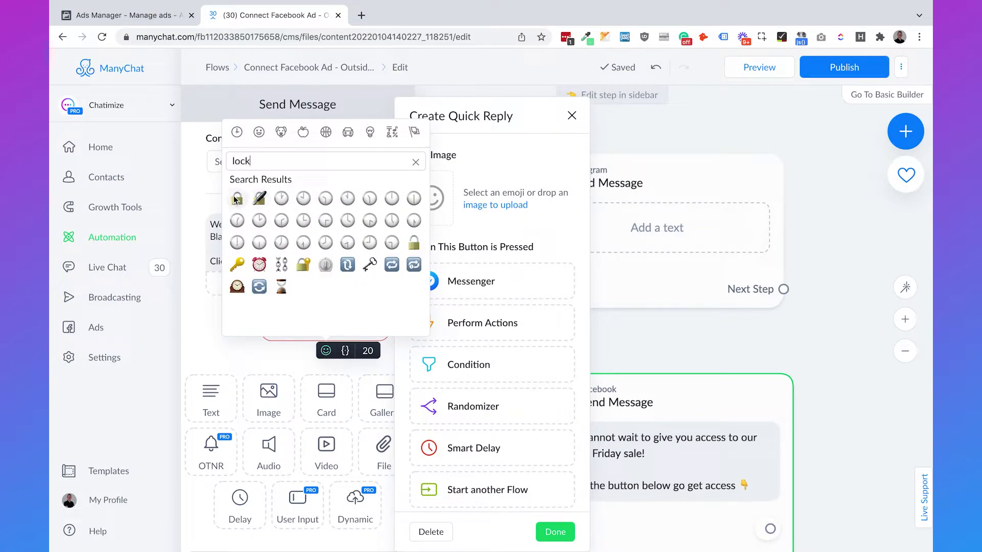
click(414, 242)
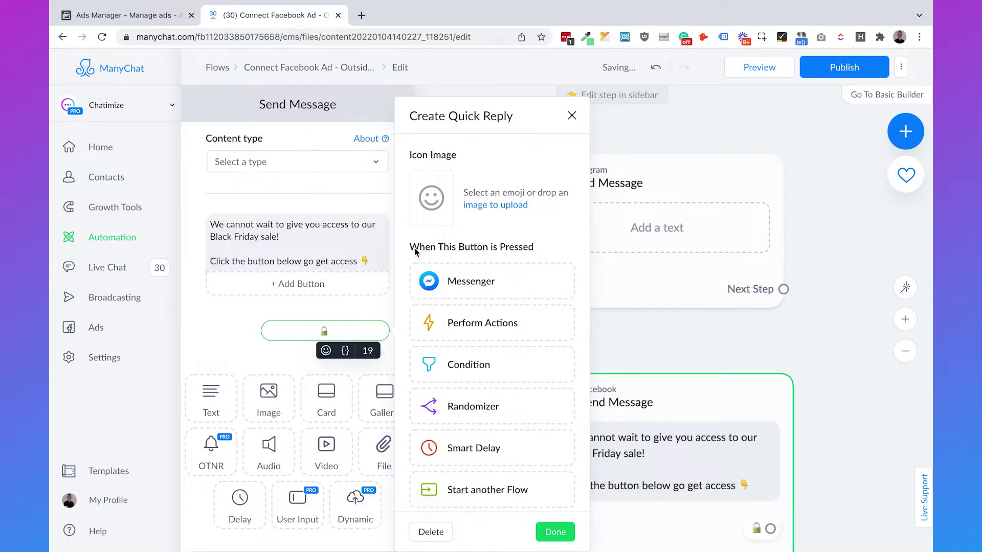
text(Get access)
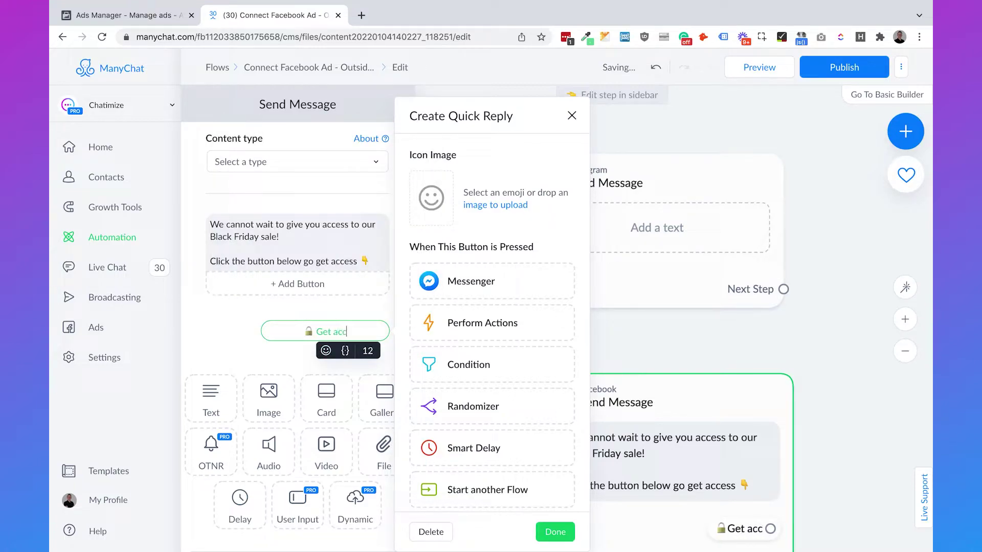
click(555, 532)
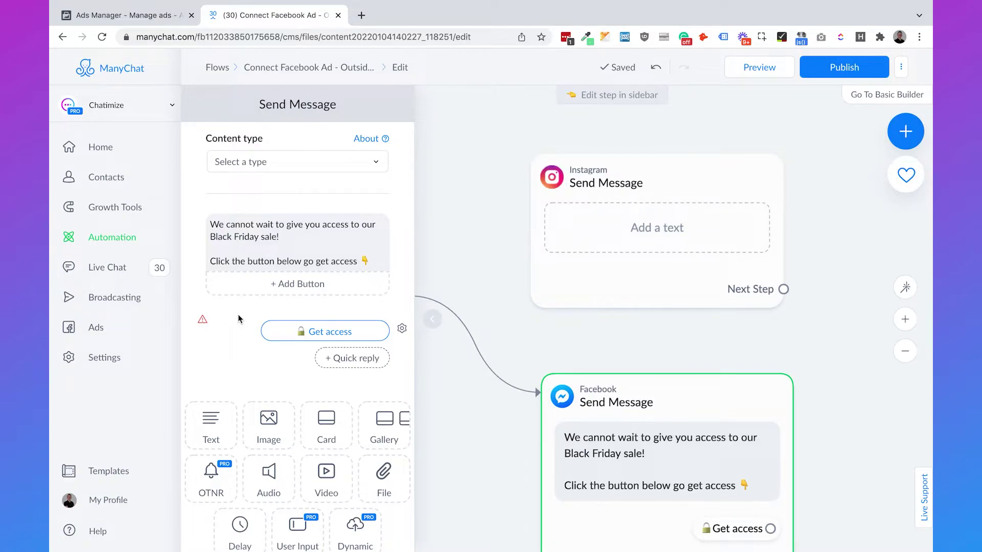
Step: Connect the "Get access" quick reply to a new Messenger message placed beside the first one
click(402, 328)
drag(851, 450, 657, 304)
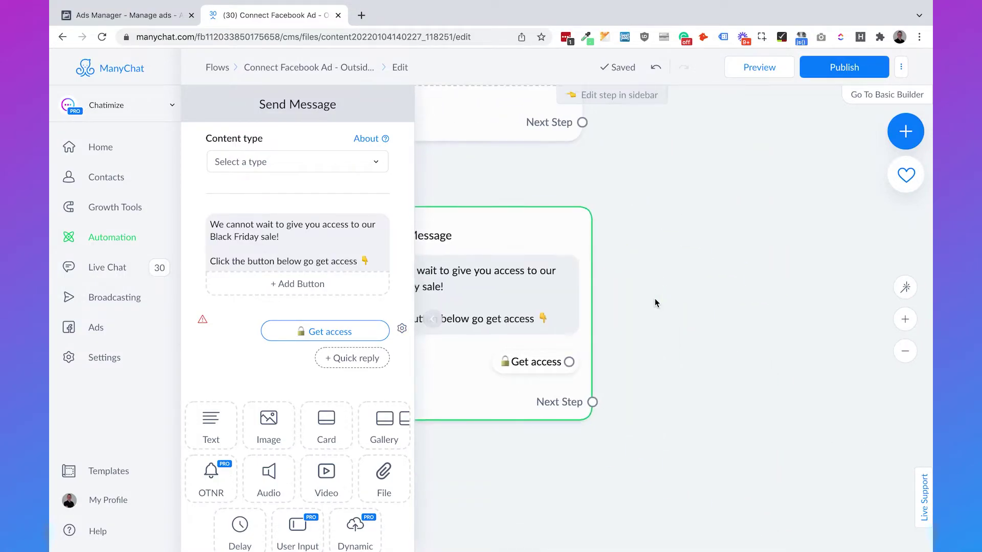
drag(574, 367, 691, 222)
click(691, 222)
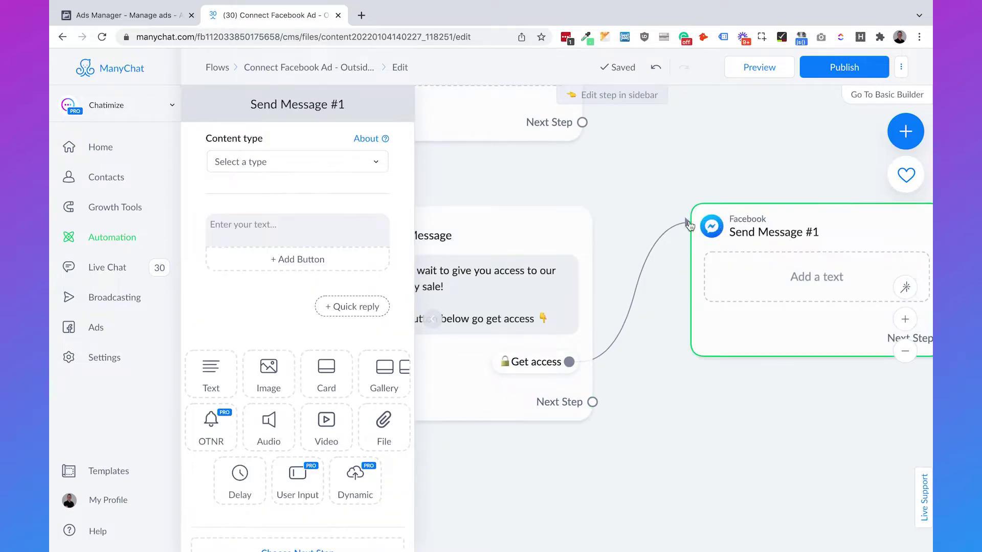
Step: Set the second message's content type to Other and enter "Black friday sale is 40%. Use the coupon code here:" as its text
click(325, 168)
click(280, 218)
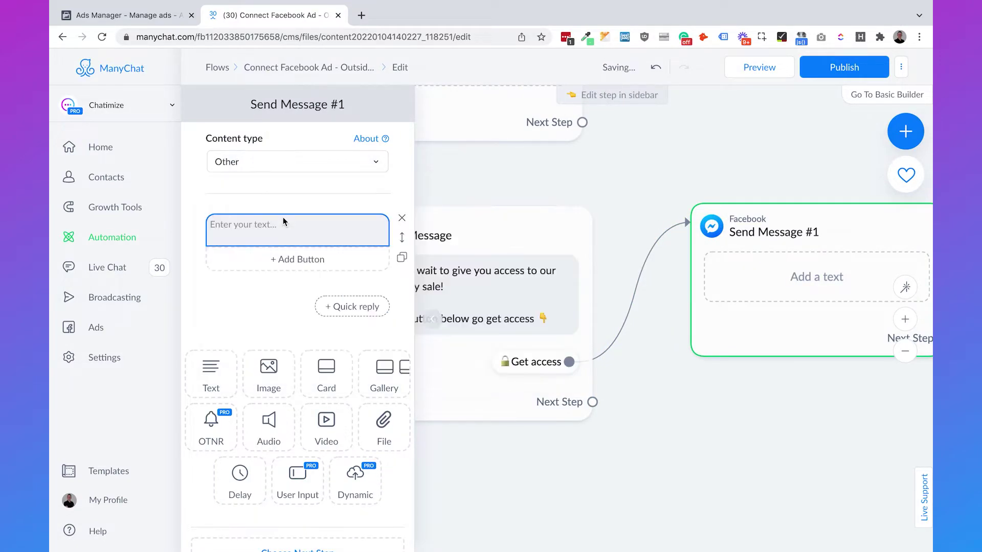
click(252, 223)
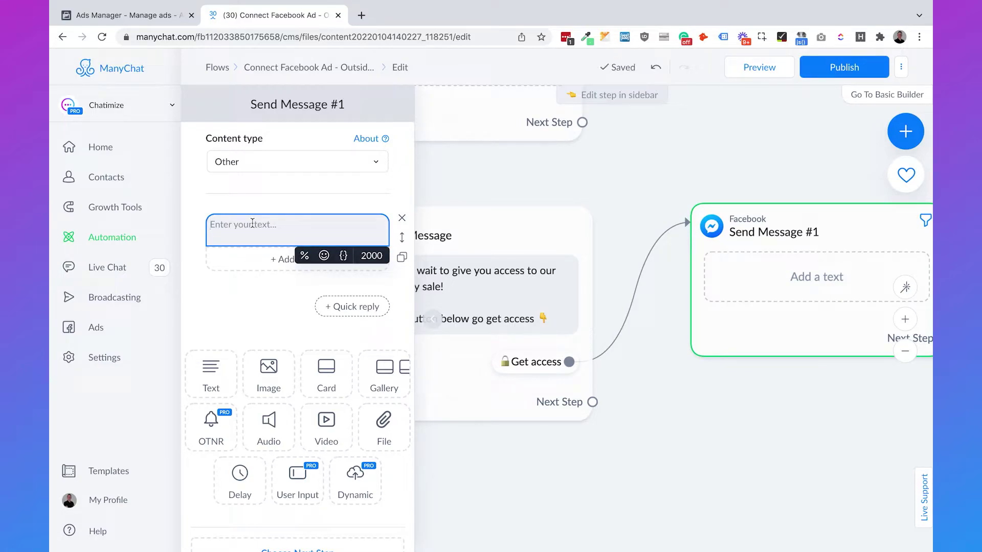
text(Black friday sale is 40%. Us ethe coupon code here:)
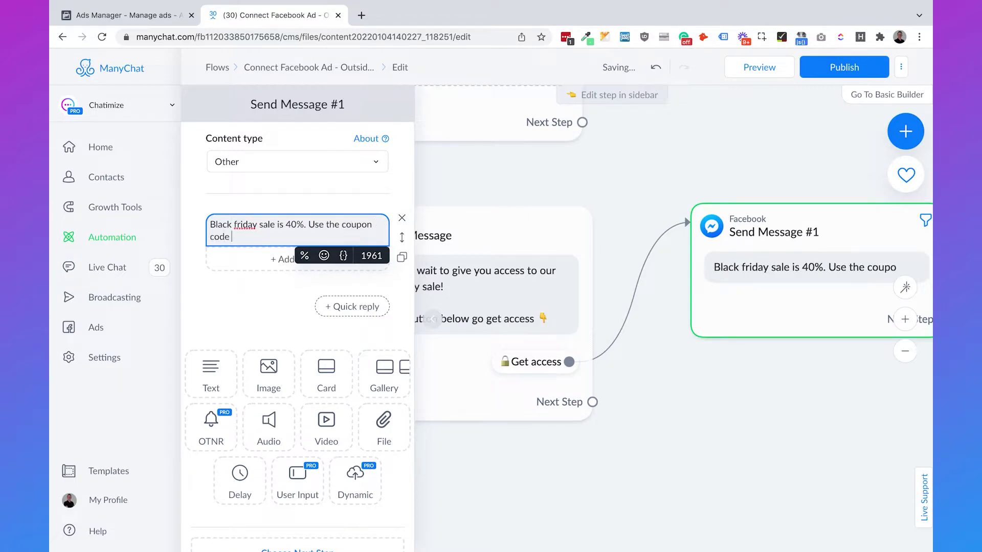
Step: Delete the empty Instagram message from the flow
click(511, 182)
drag(497, 184, 687, 330)
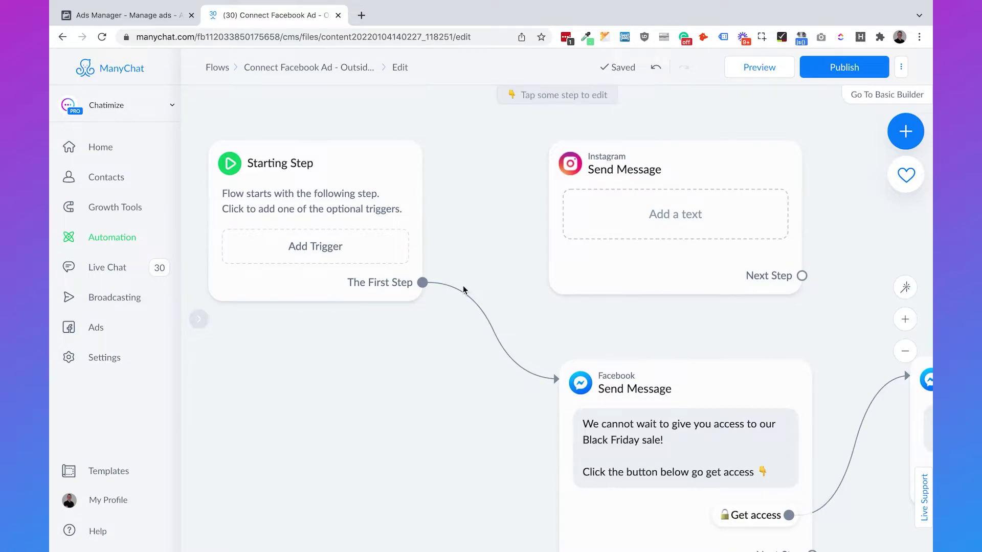
mouse_move(672, 161)
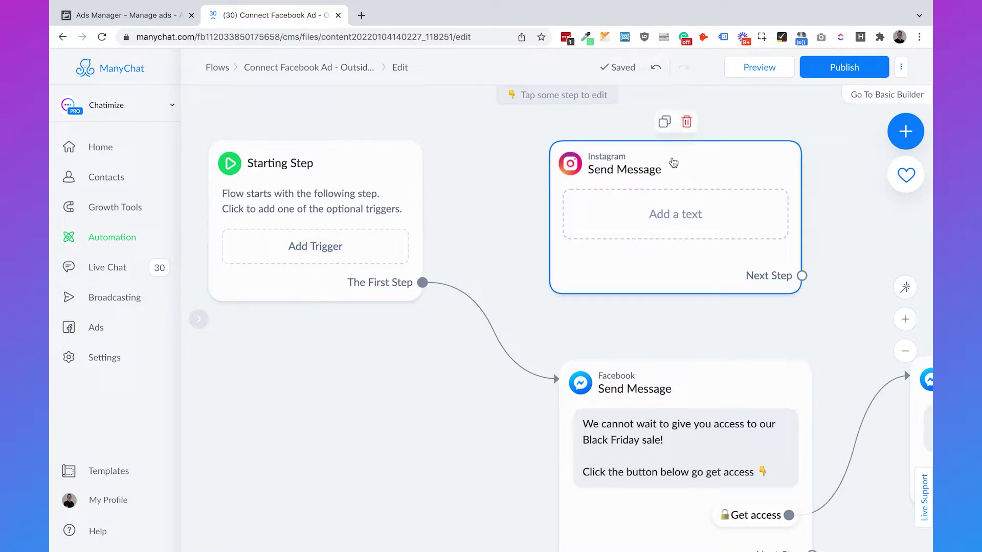
click(686, 124)
click(581, 130)
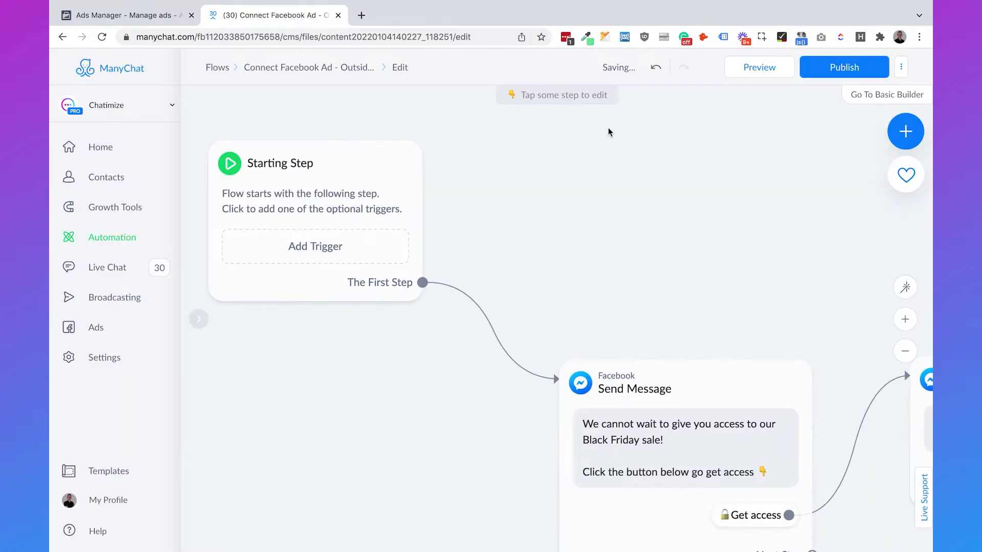
Step: Automatically arrange the blocks of the flow
drag(743, 300, 685, 302)
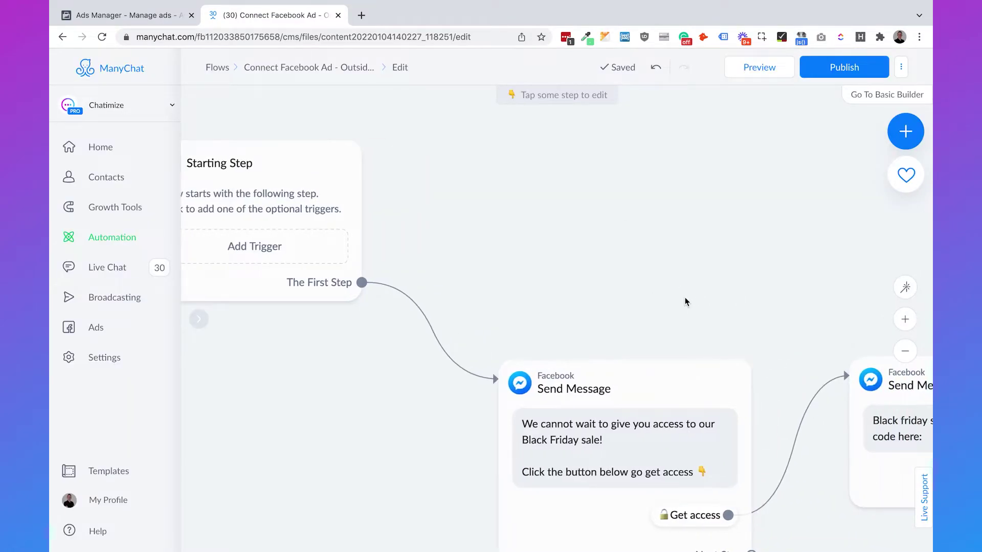
click(909, 288)
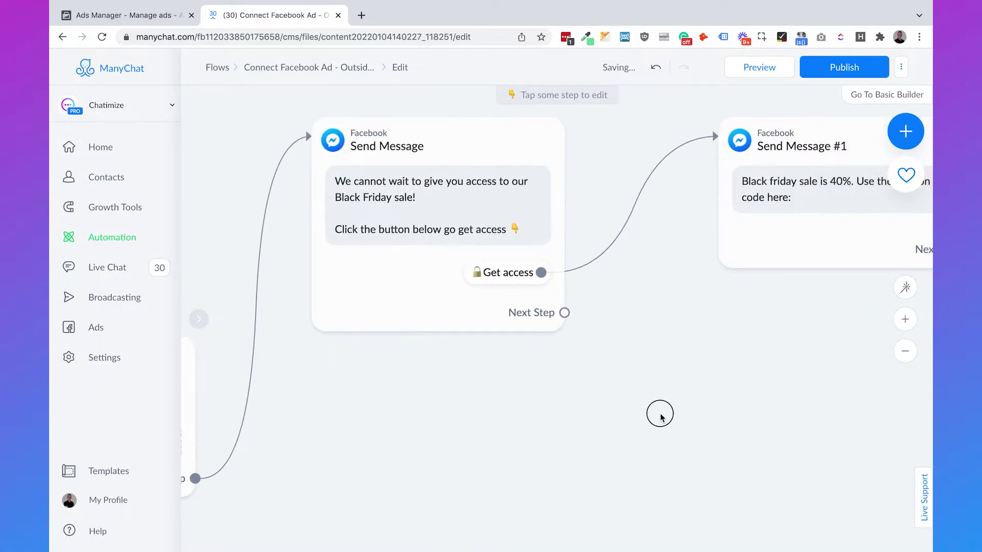
drag(657, 412, 821, 431)
drag(353, 387, 300, 160)
drag(406, 399, 558, 382)
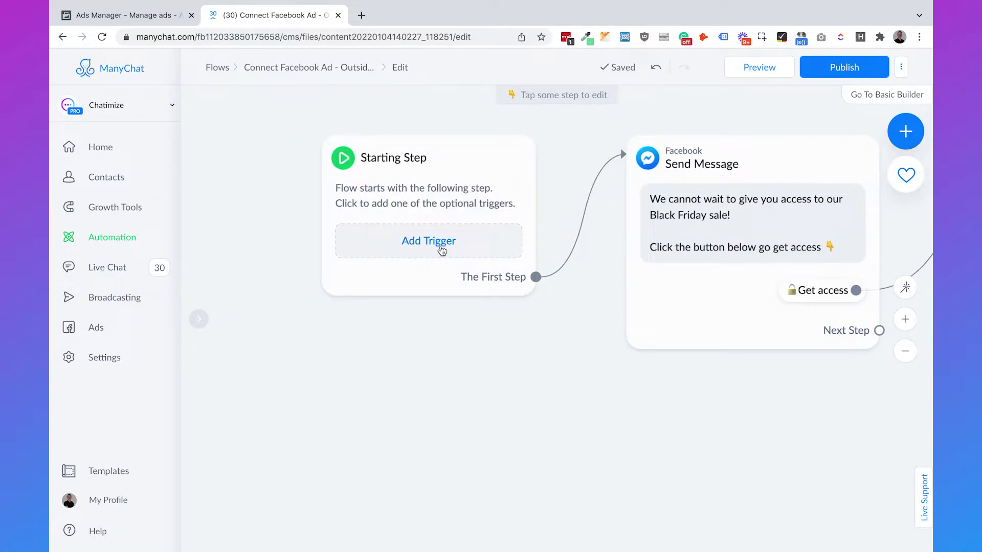
Step: Search the triggers for "facebook" and add the Facebook Ads JSON trigger to the Starting Step
click(447, 251)
click(435, 87)
text(facebook)
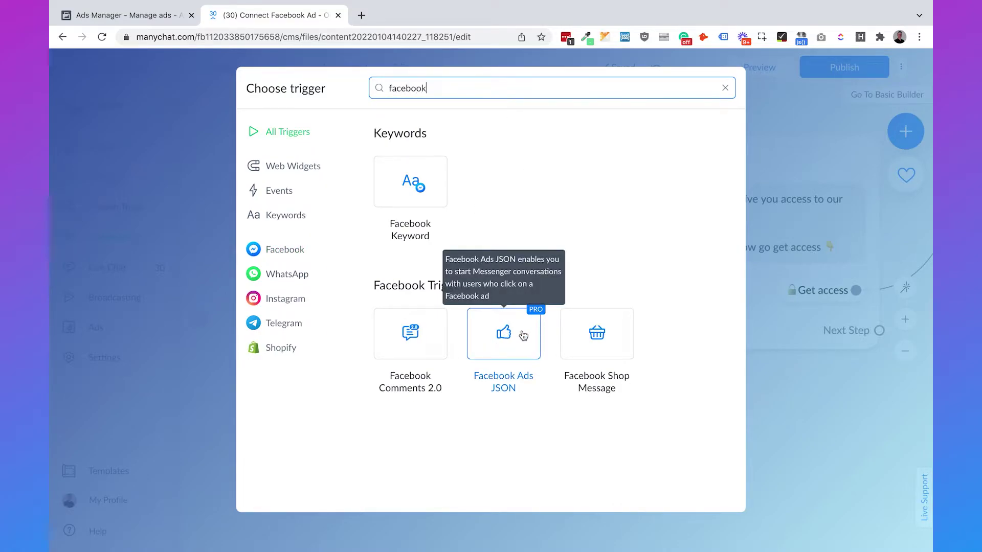
click(507, 339)
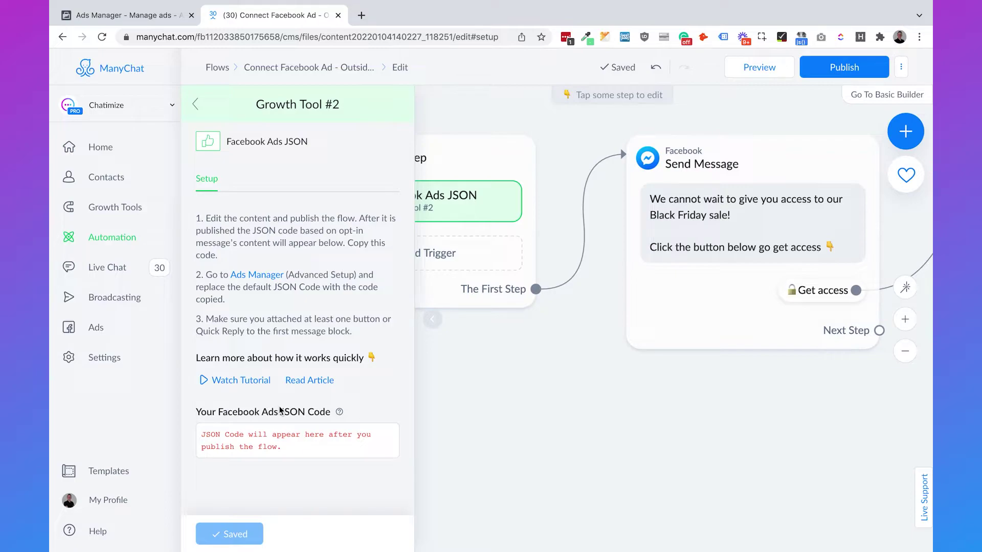
Step: Publish the flow and reload its editing page
click(824, 78)
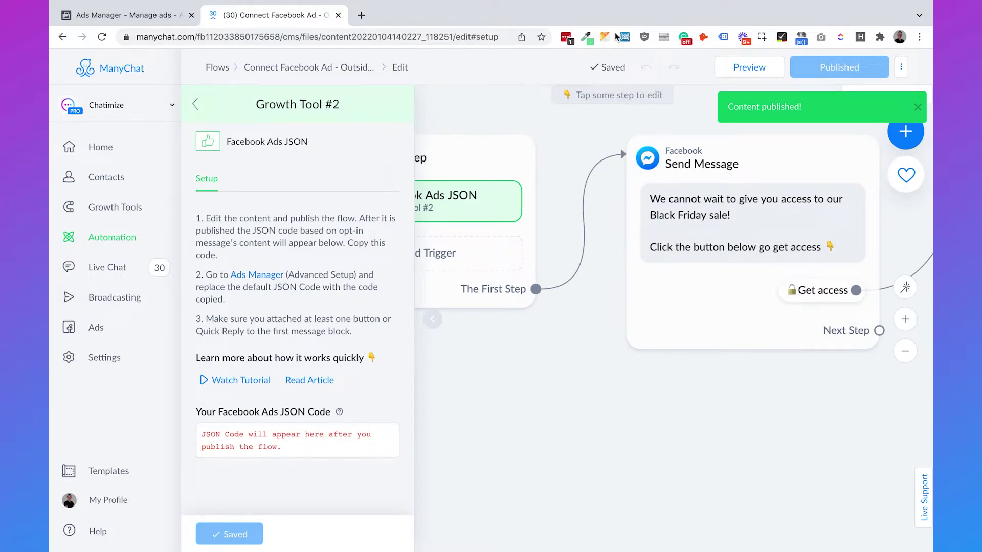
click(481, 36)
key(Return)
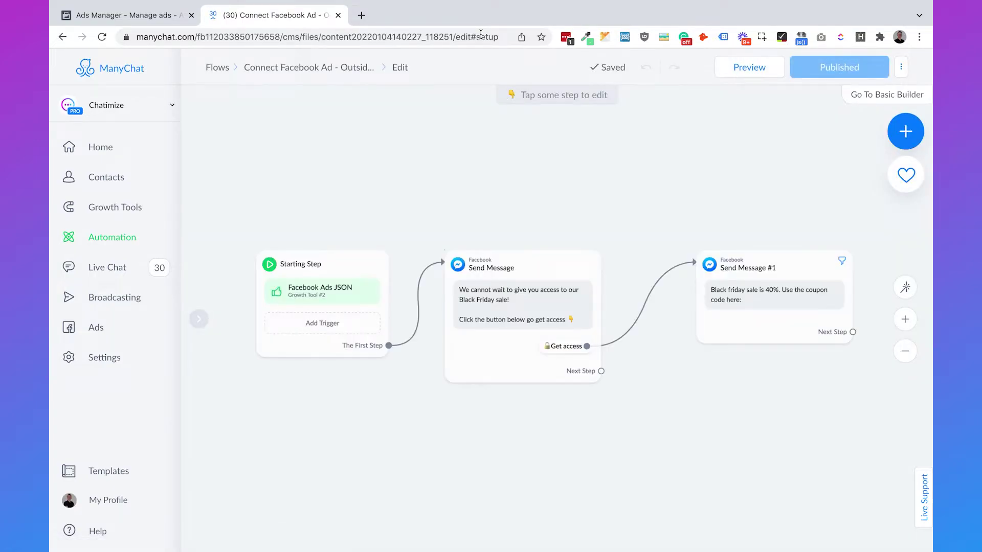
Step: Open the Facebook Ads JSON trigger of the Starting Step and copy its JSON code to the clipboard
click(333, 284)
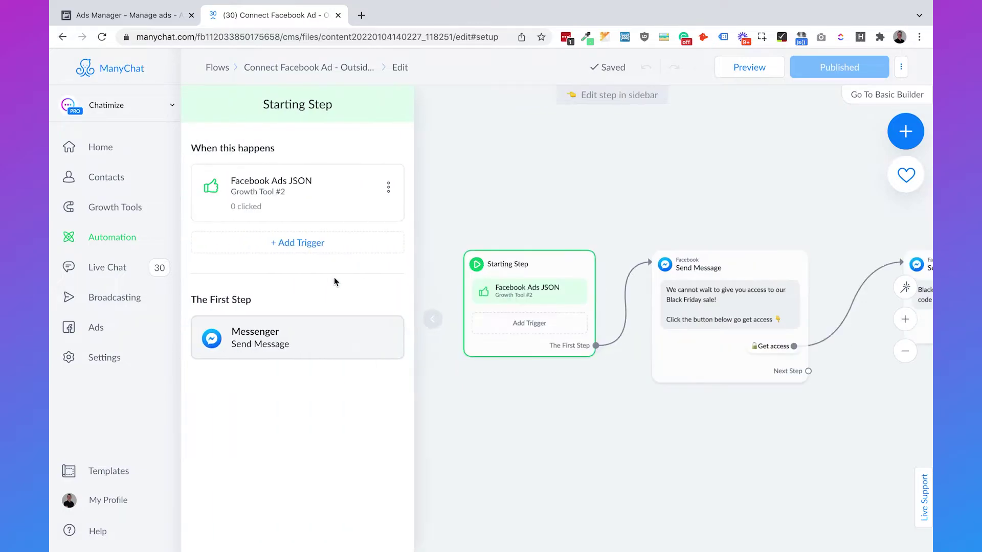
click(296, 182)
scroll(298, 286, down, 5)
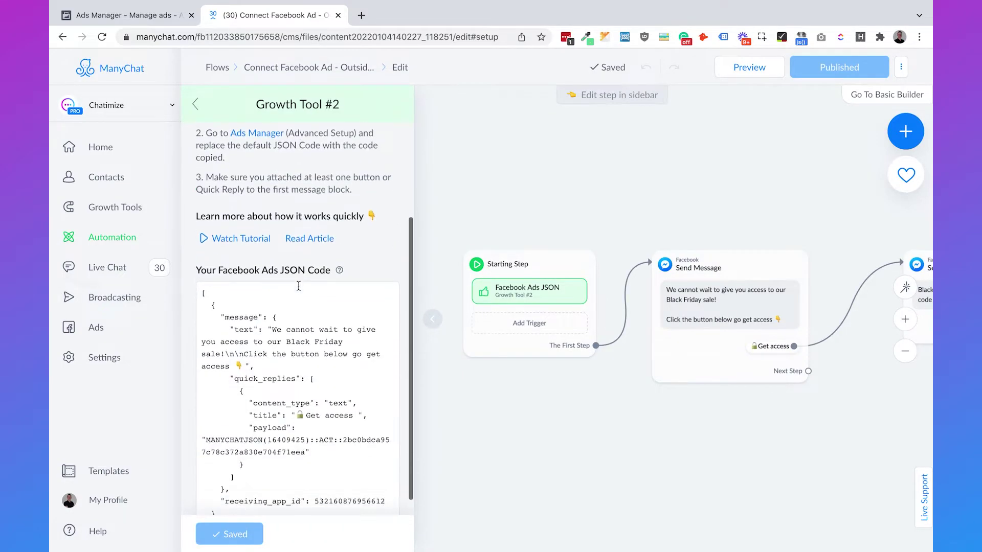
drag(202, 264, 308, 423)
click(358, 477)
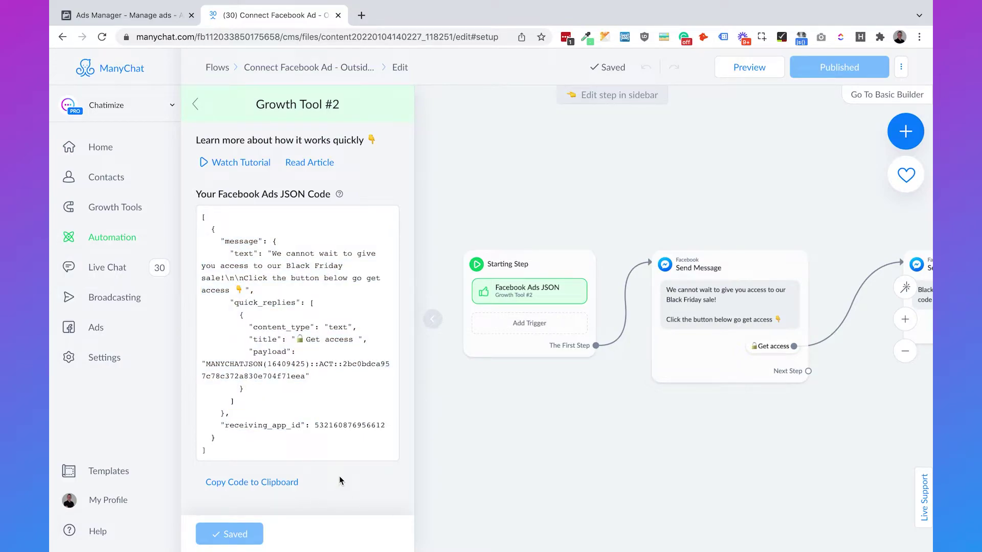
click(249, 490)
Step: Switch to Ads Manager and replace the default code in the ad's Advanced JSON setup with the JSON code copied from ManyChat
click(131, 16)
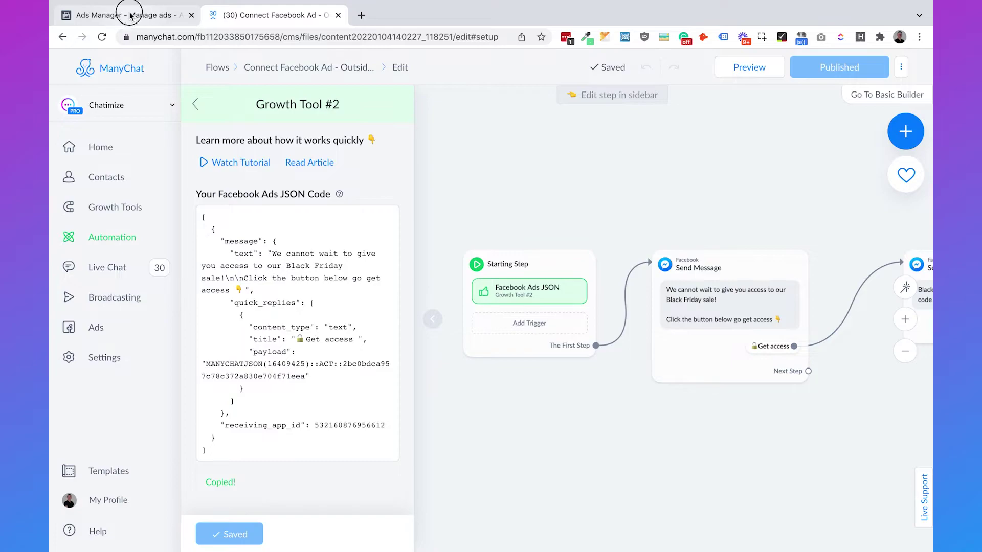
drag(207, 142, 292, 432)
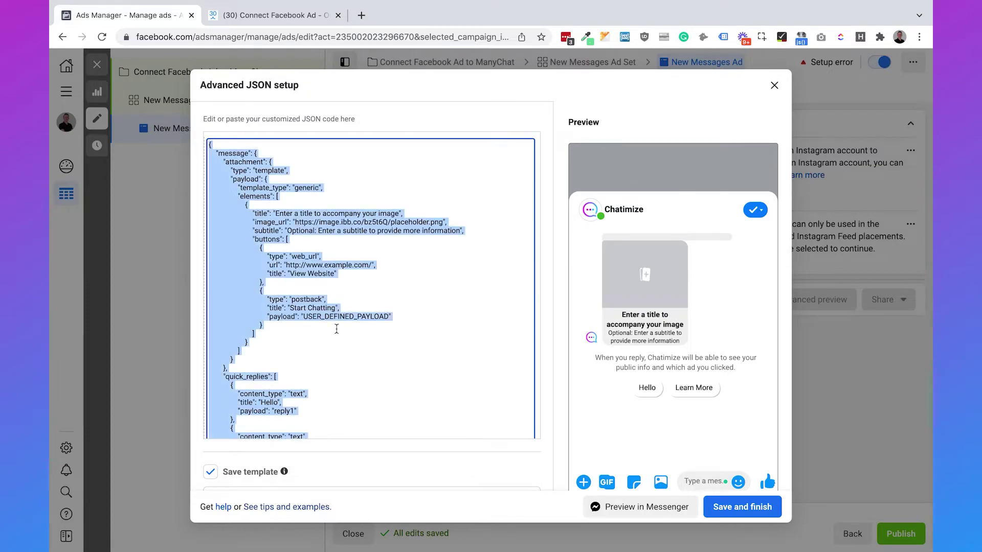
key(BackSpace)
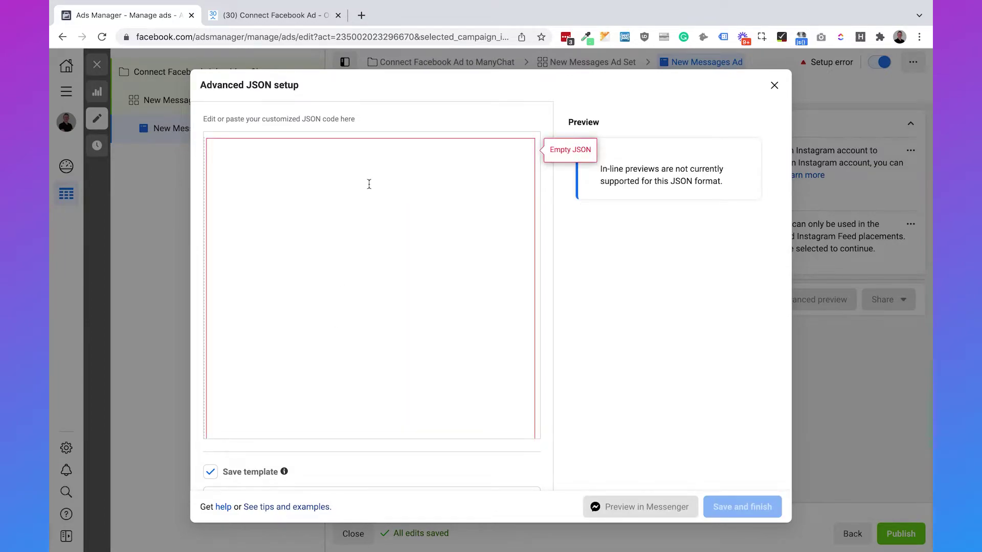
key(super+v)
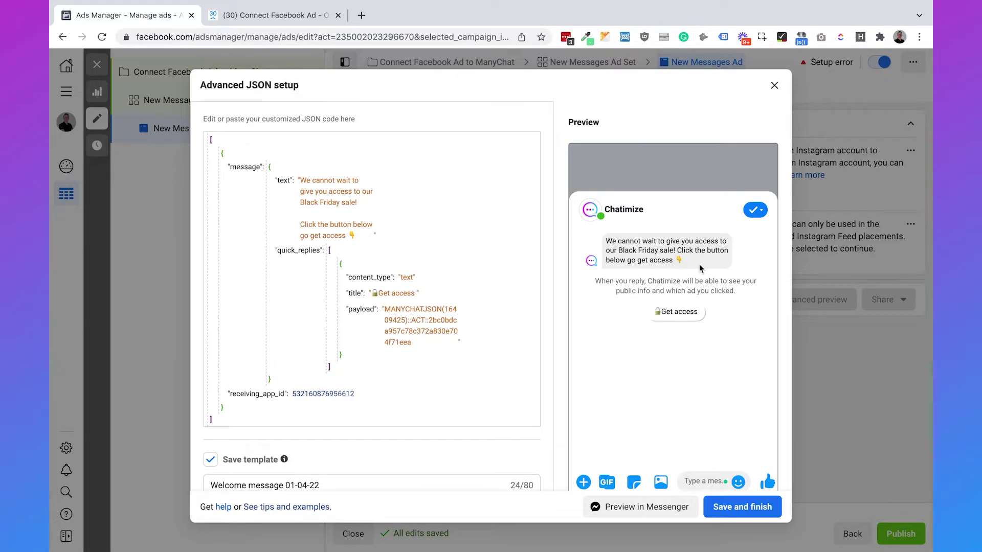
Step: Compare the ManyChat flow with the pasted JSON code and the message preview in Ads Manager
click(297, 20)
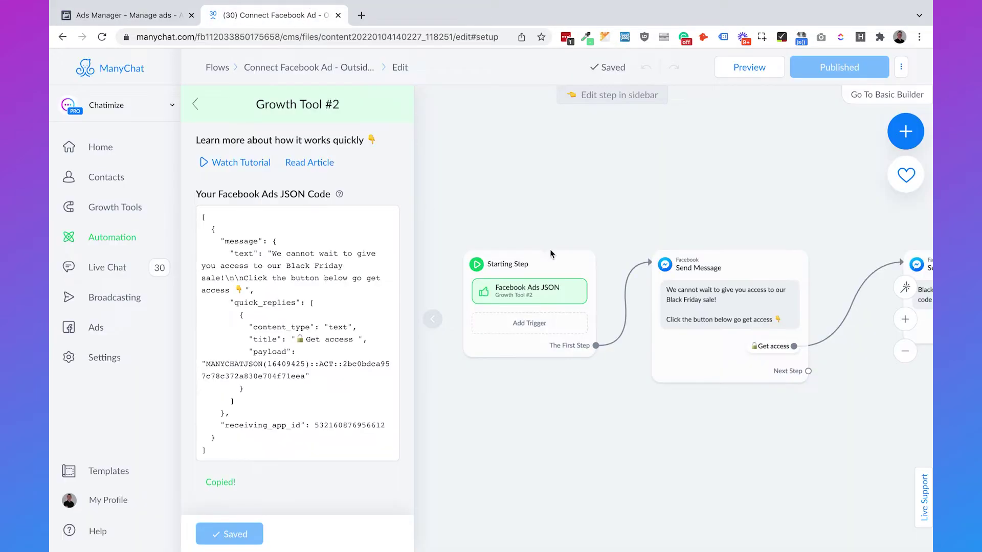
click(155, 17)
scroll(663, 406, down, 2)
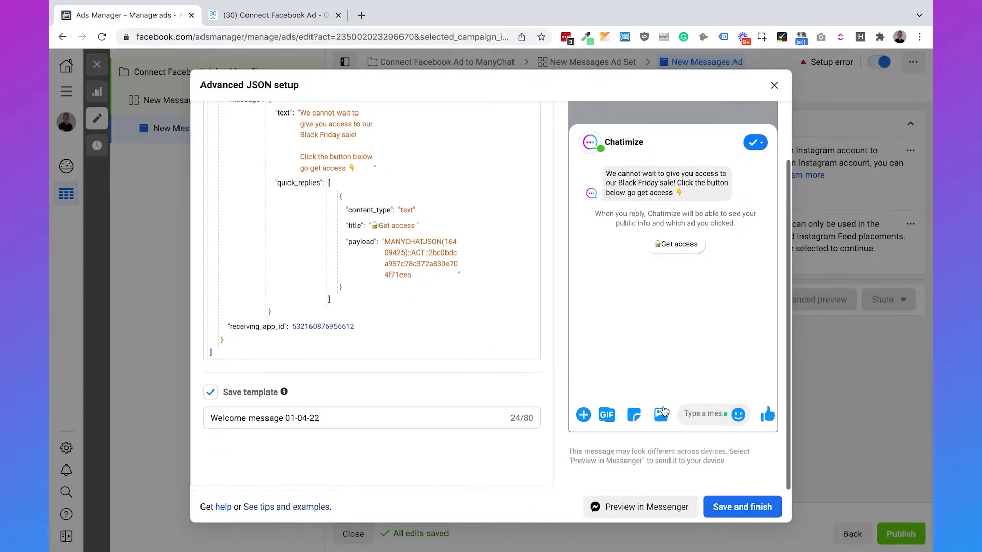
Step: Save the ad's JSON message template, close the ad editor and return to the campaign list
click(745, 508)
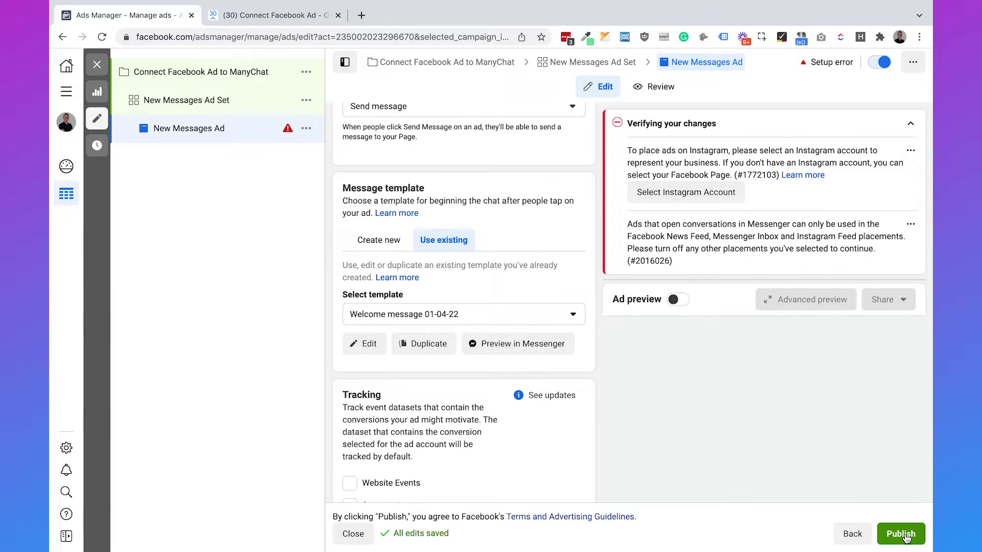
click(98, 66)
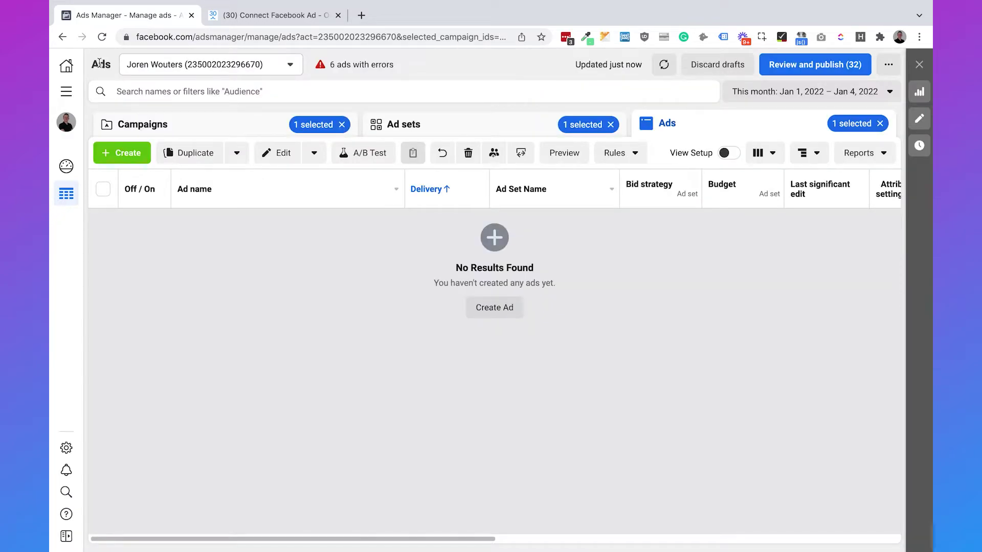
click(167, 129)
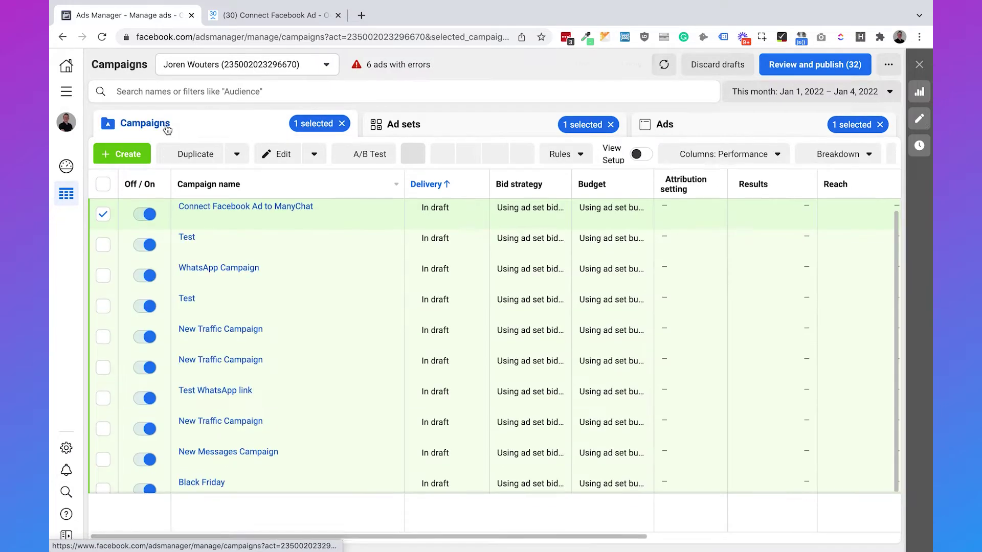
Step: Create a new campaign with the Traffic objective
click(131, 151)
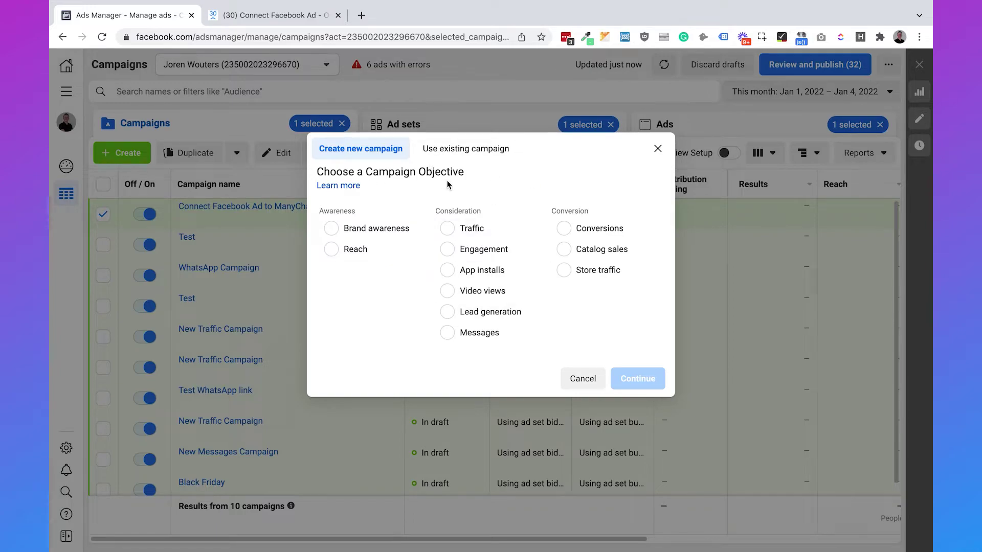
click(469, 229)
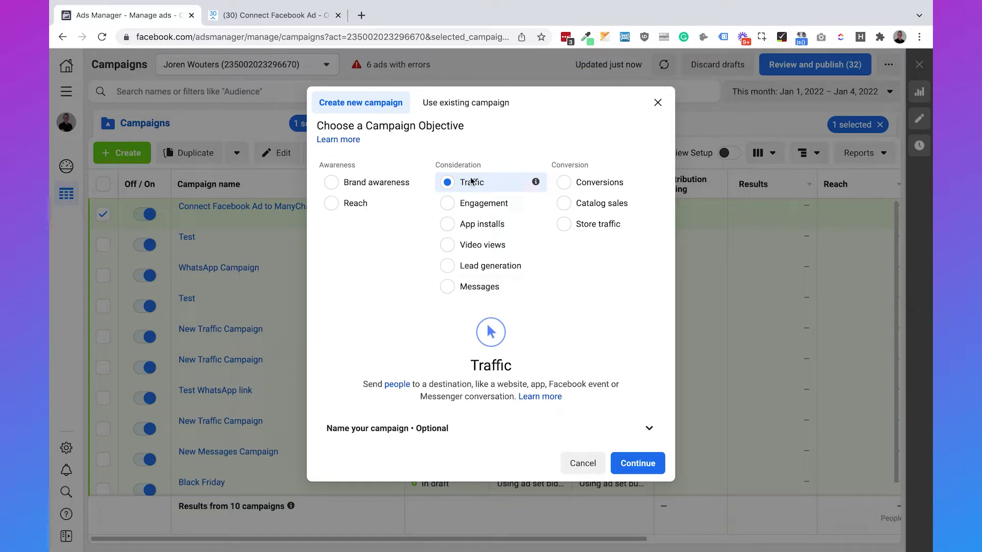
click(628, 464)
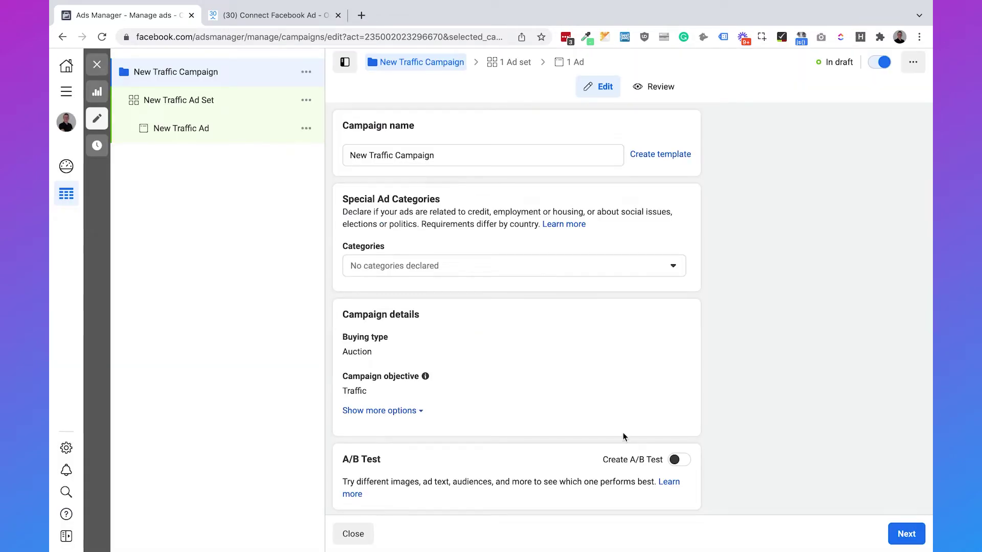
Step: Name the campaign "Connect Facebook Ad to ManyChat - Inside Europe" and continue to its ad set
triple_click(467, 158)
text(Connec)
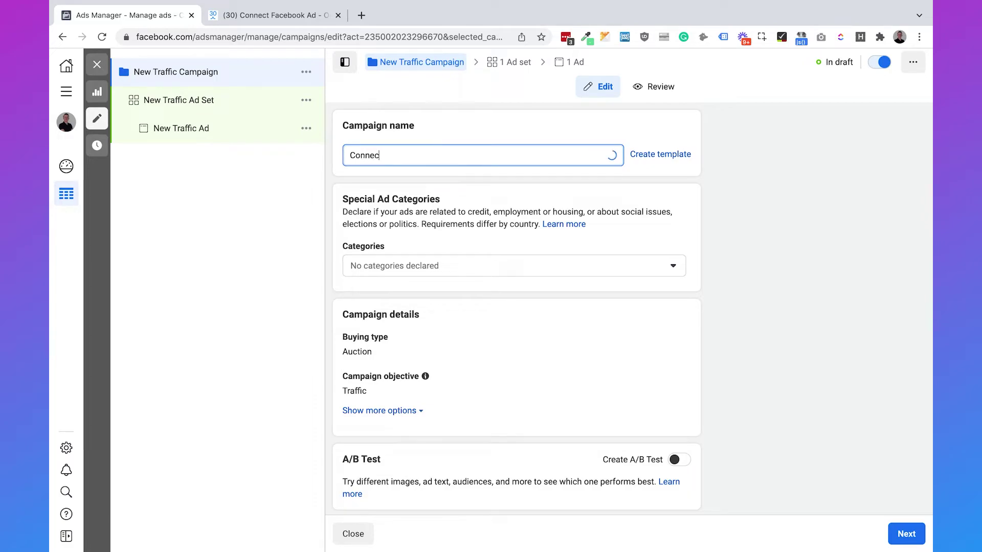
text(t Facebook Ad to ManyChat - Inside Europe)
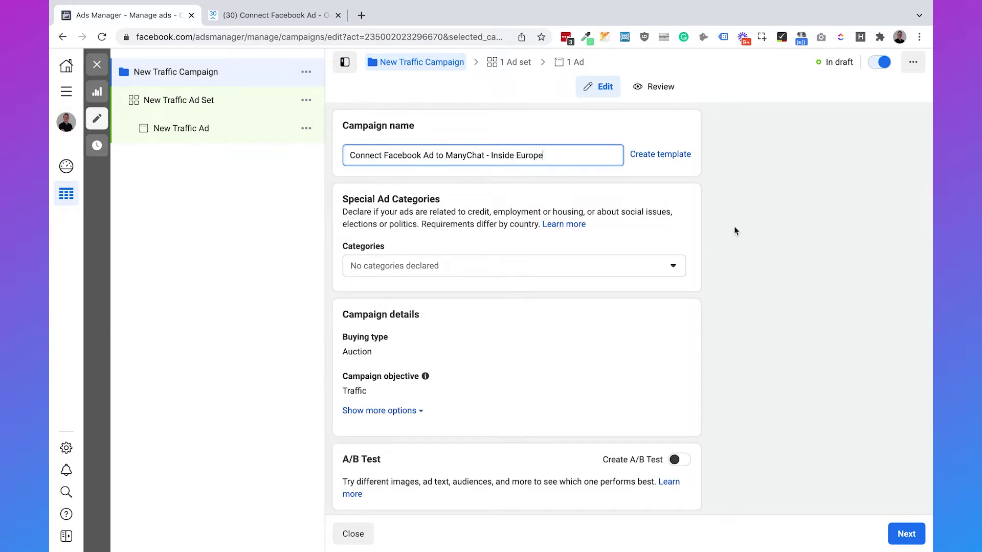
click(735, 292)
click(906, 533)
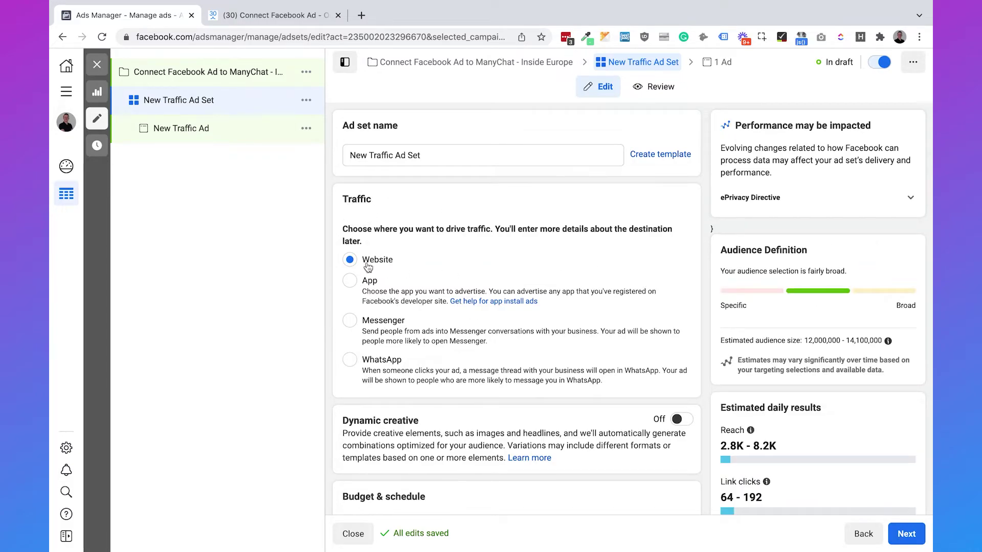
Step: Set the ad set's traffic destination to Messenger, dismiss the campaign recommendation and continue to the ad
click(351, 320)
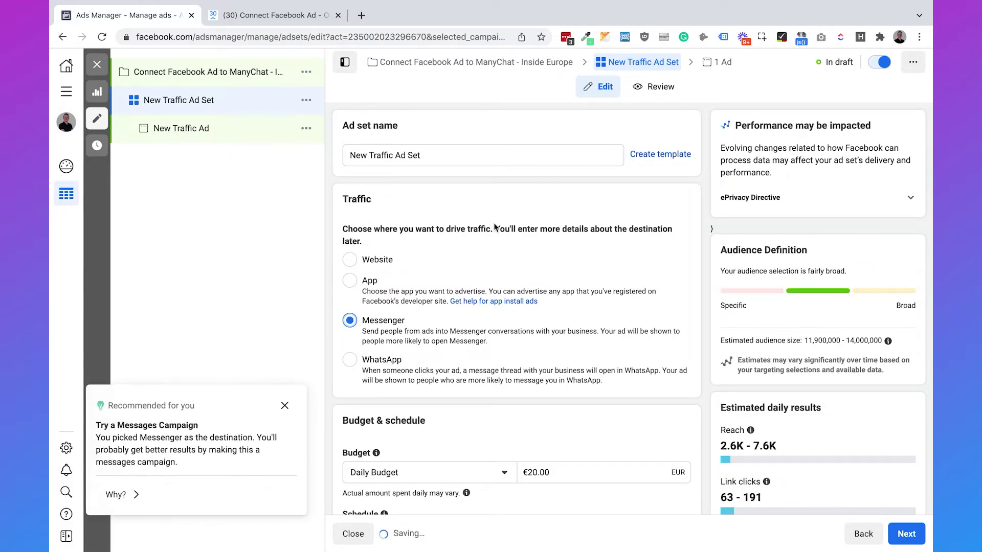
click(284, 406)
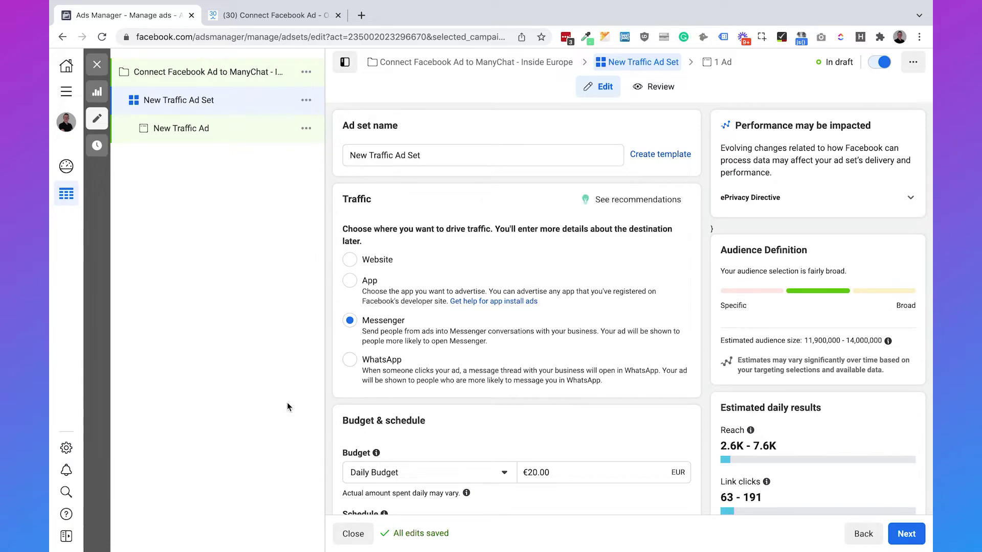
click(910, 534)
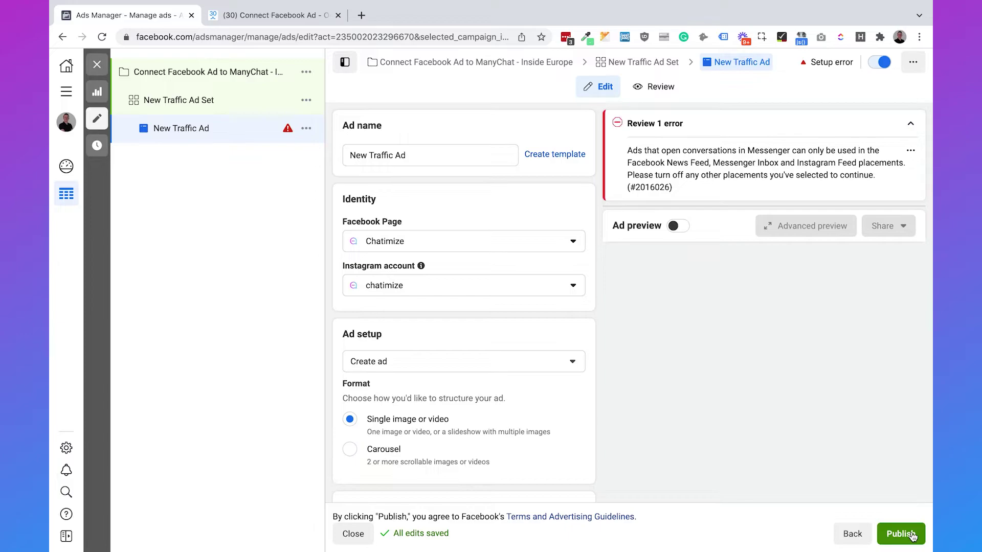
Step: Open the ad's Start conversations message template for editing and clear its default greeting
scroll(633, 359, down, 8)
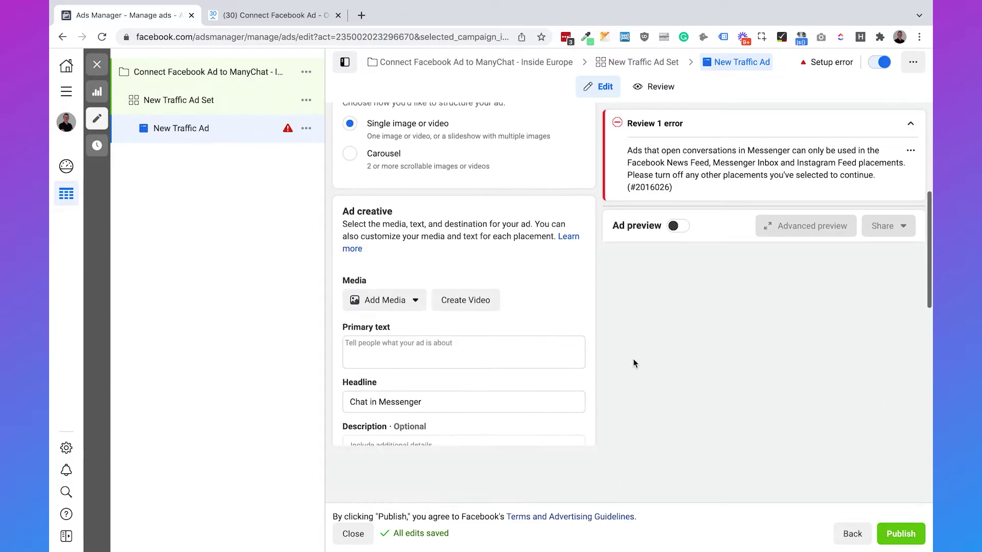
scroll(633, 359, down, 6)
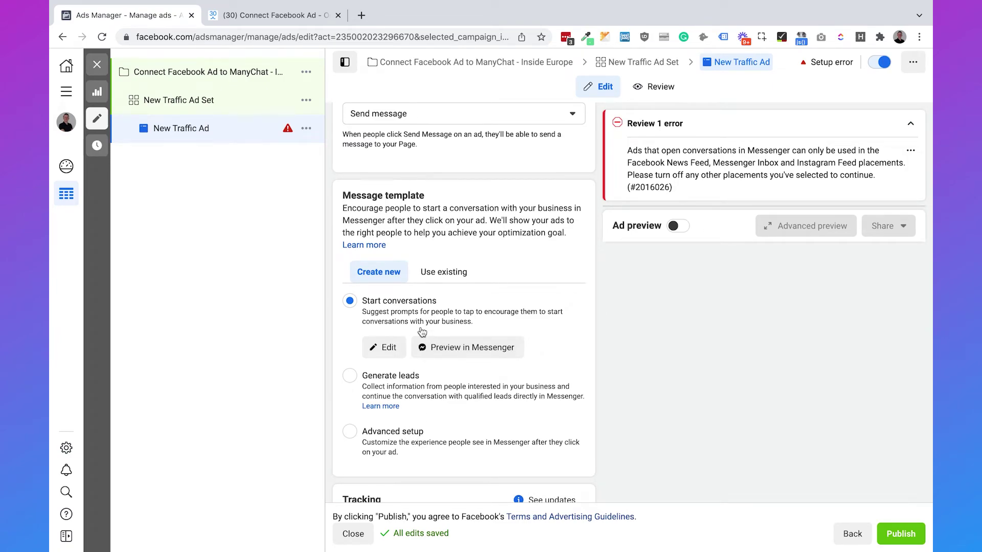
click(388, 352)
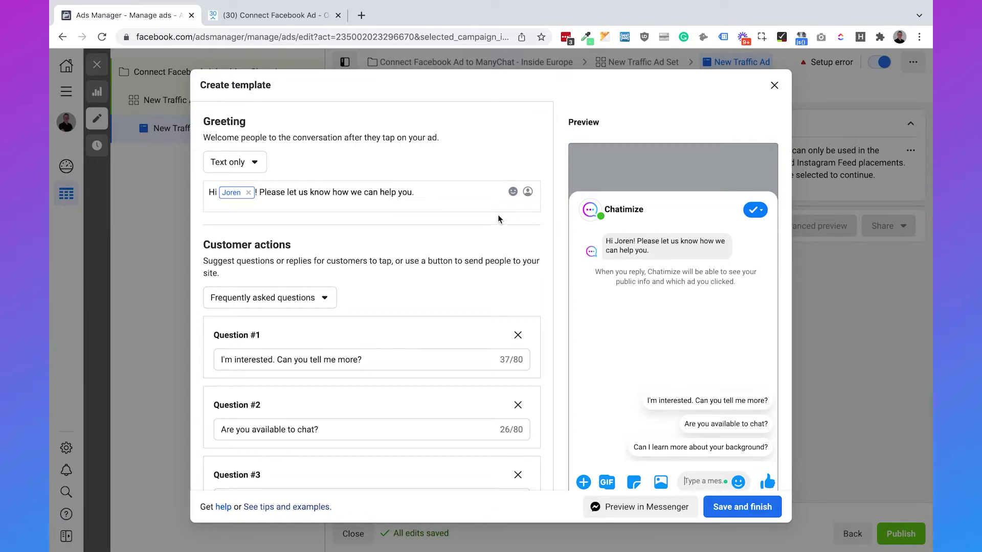
drag(486, 193, 201, 193)
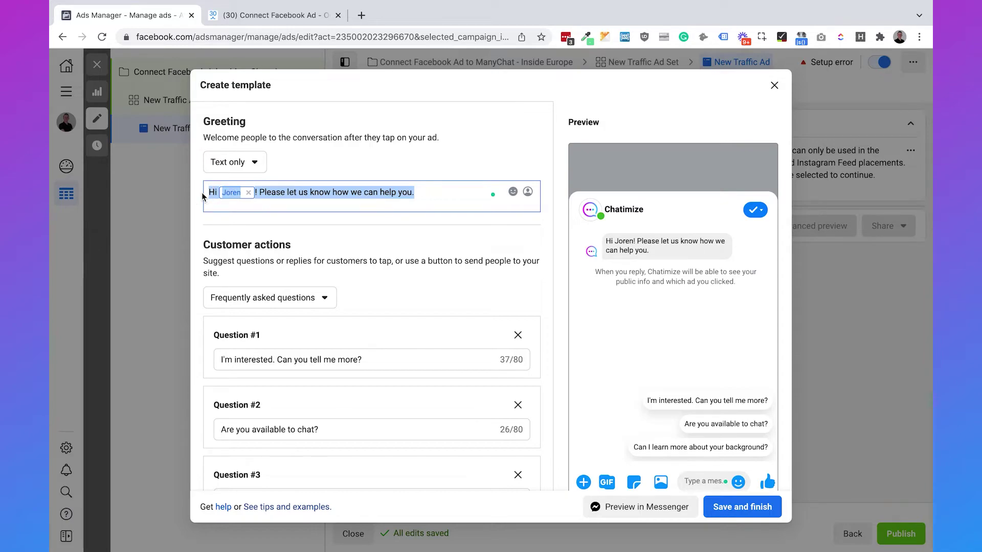
key(BackSpace)
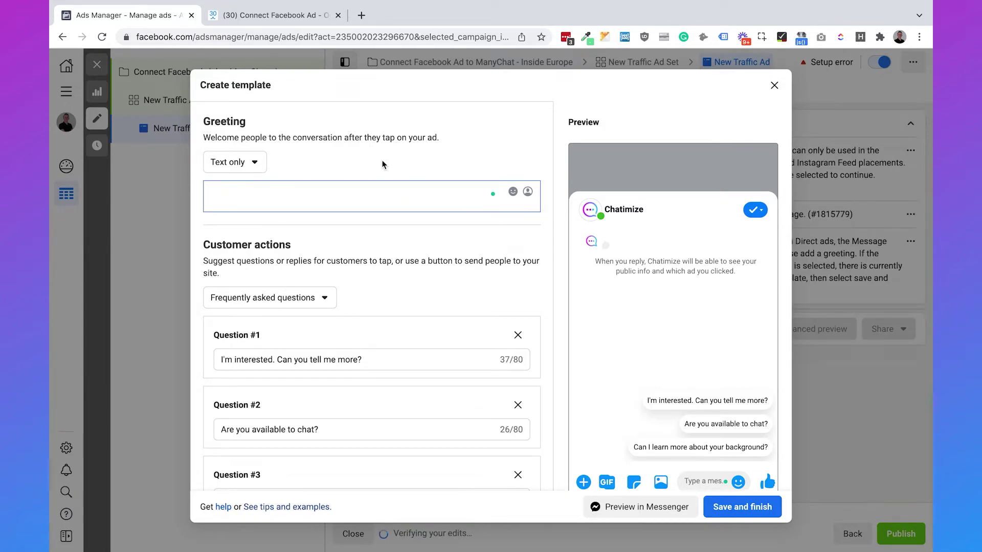
Step: Begin the greeting with the recipient's first name, followed by ", we cannot wait to give you access to our Black Friday sale!"
click(528, 195)
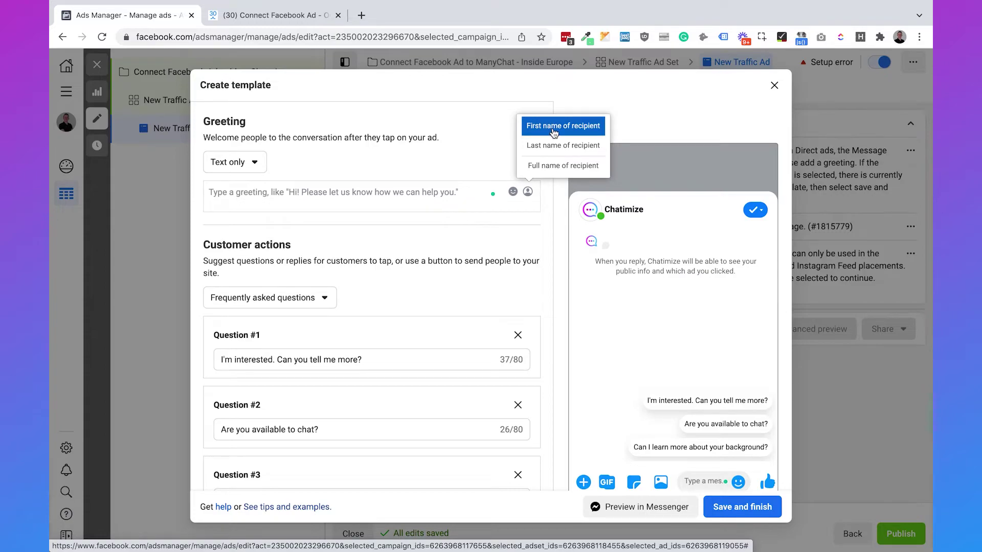
click(553, 127)
text(,)
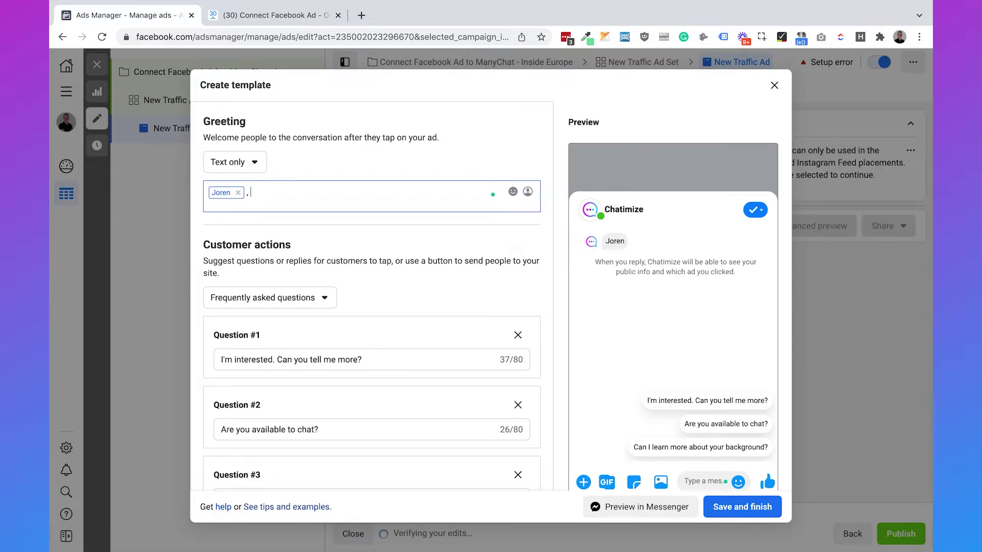
text( we cannot wait to give you access to o)
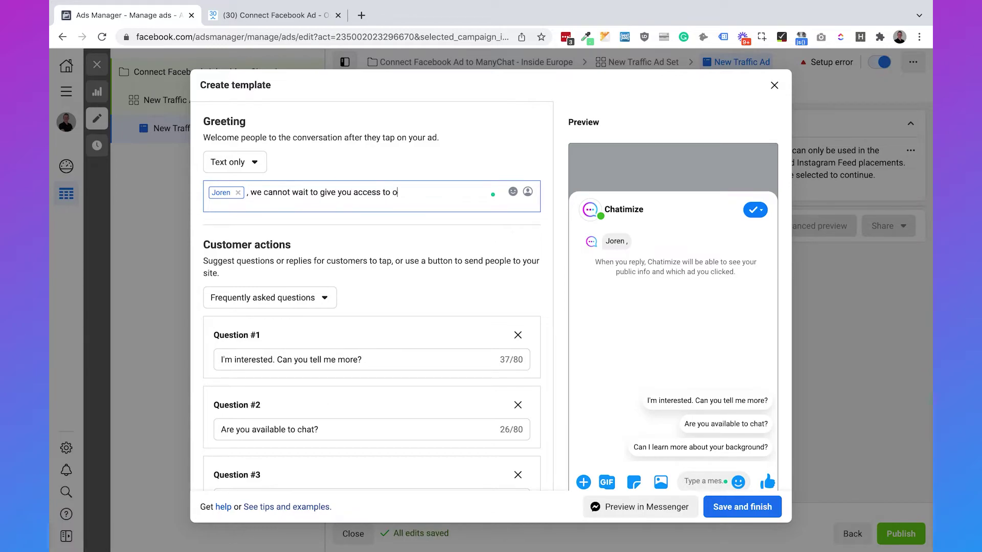
text(riedy sale)
Step: Add a second paragraph to the greeting reading "Click the button below to get access!" and ending with a pointing-down emoji
key(Return)
key(Return)
text(Cli)
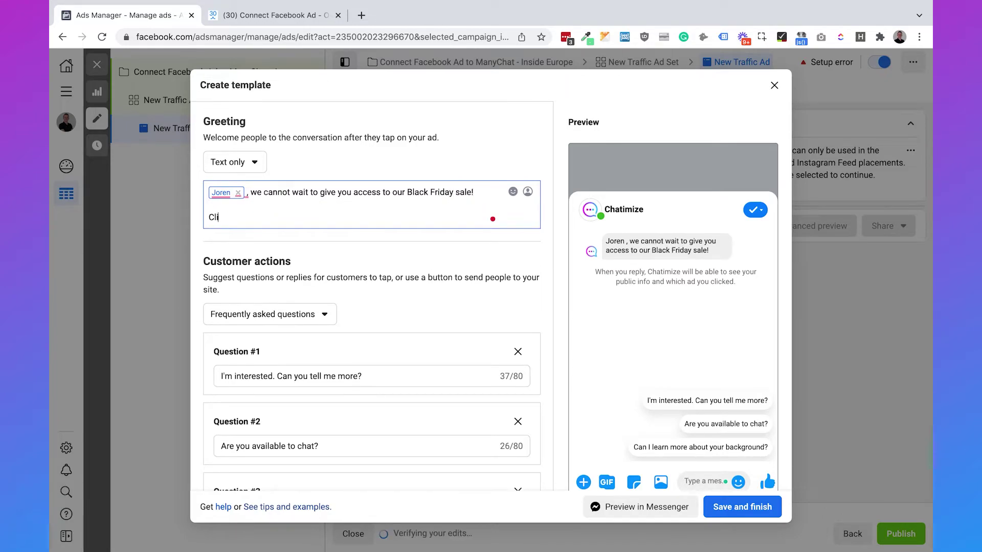
text(ck the button below to get acc)
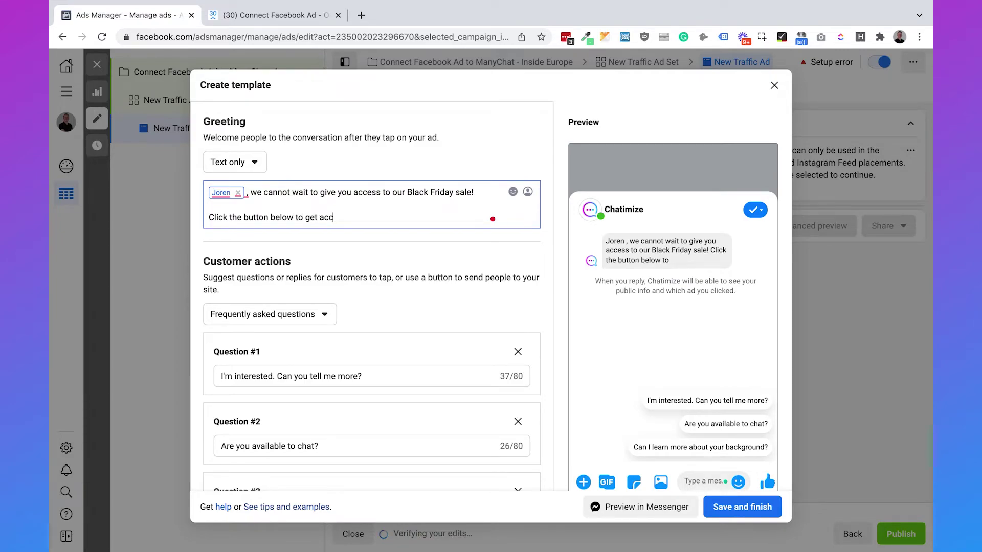
text(ess!)
right_click(366, 220)
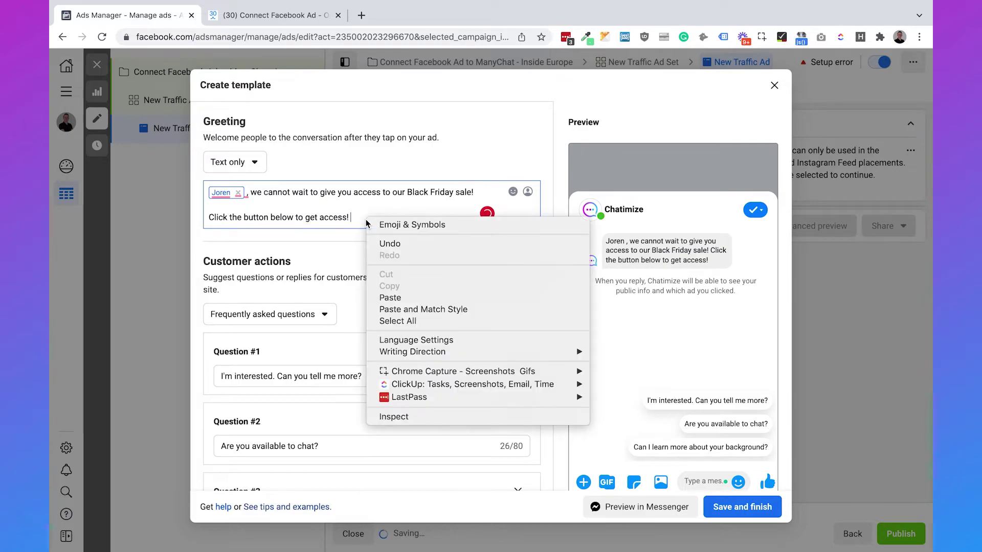
click(382, 223)
key(ctrl+super+space)
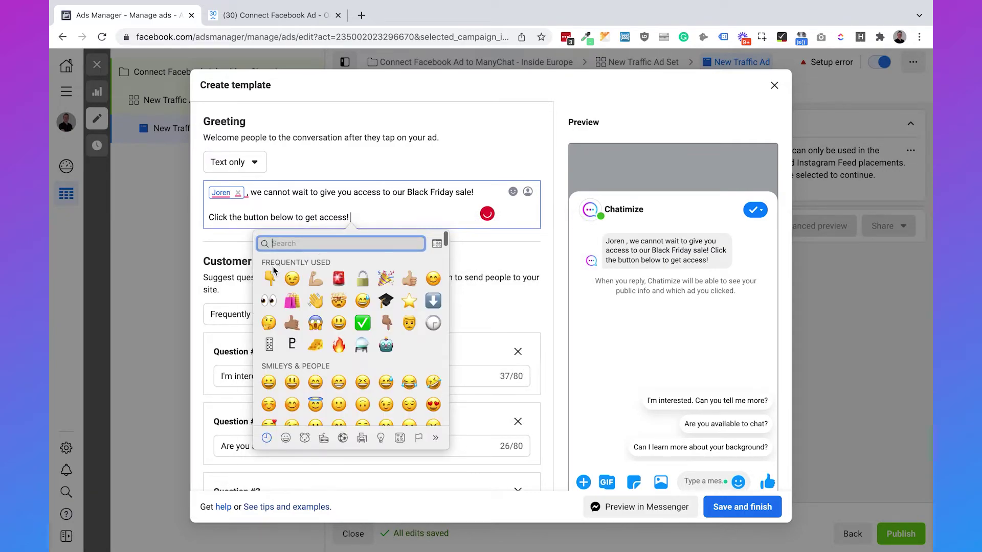
click(270, 278)
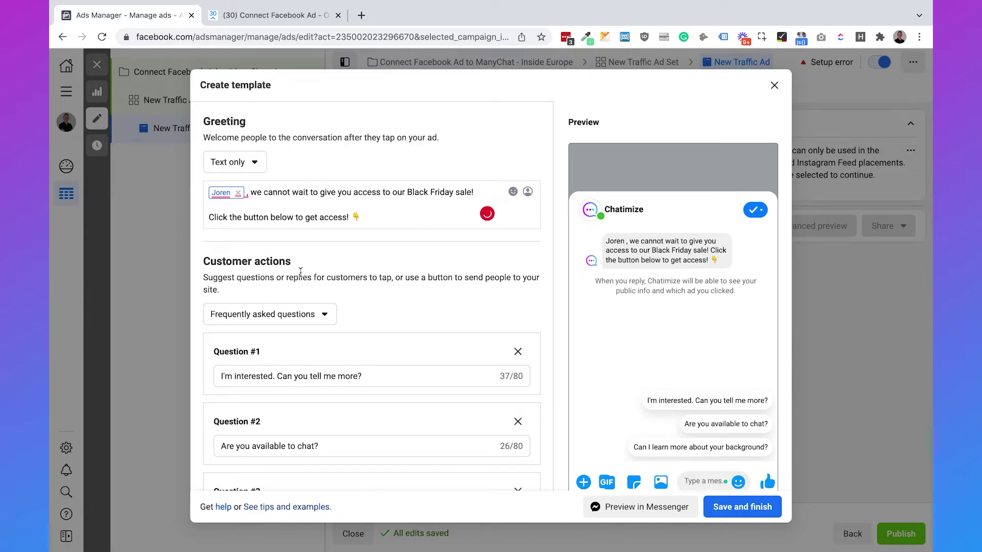
Step: Change the customer actions to Quick replies and set the first quick reply to a lock emoji followed by "Get access"
click(304, 316)
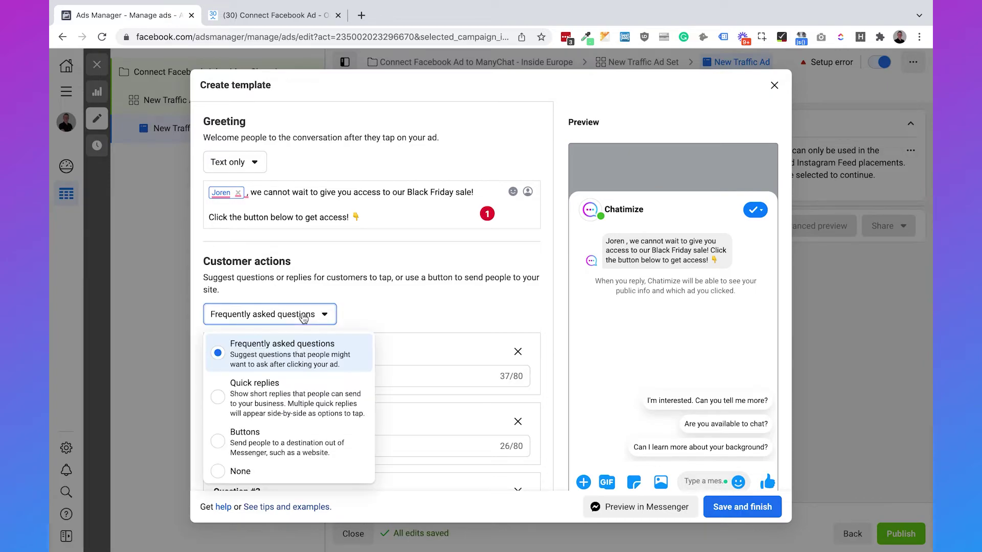
click(287, 387)
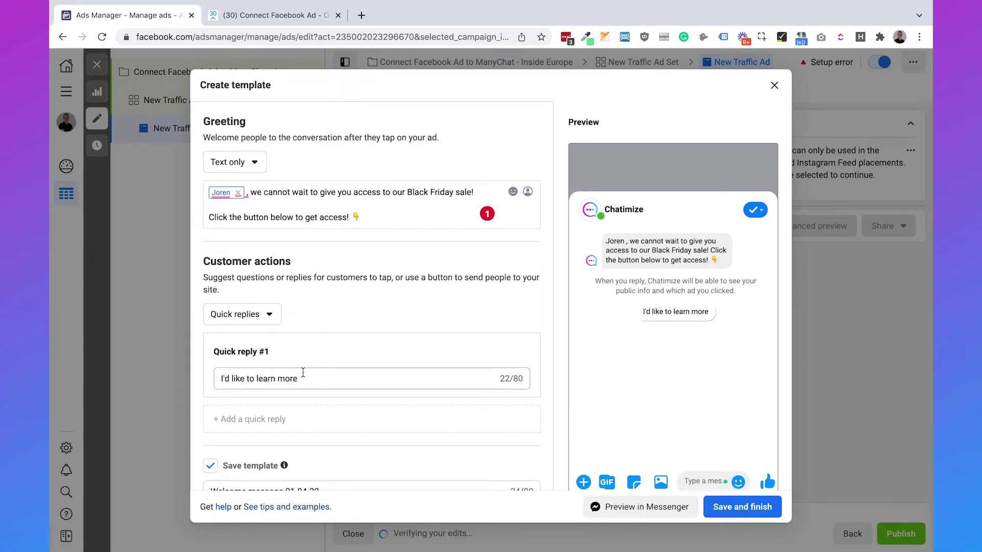
triple_click(303, 377)
key(BackSpace)
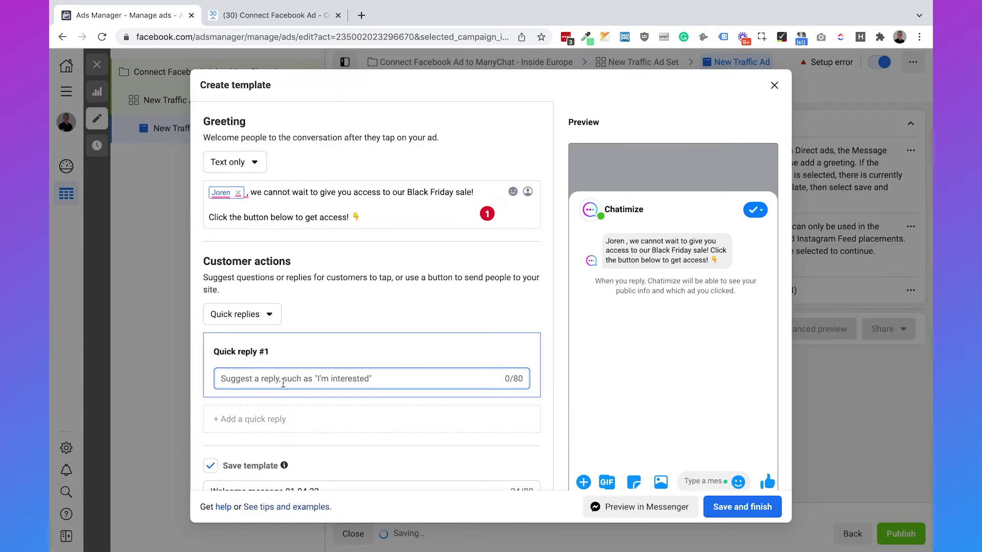
right_click(275, 379)
click(299, 352)
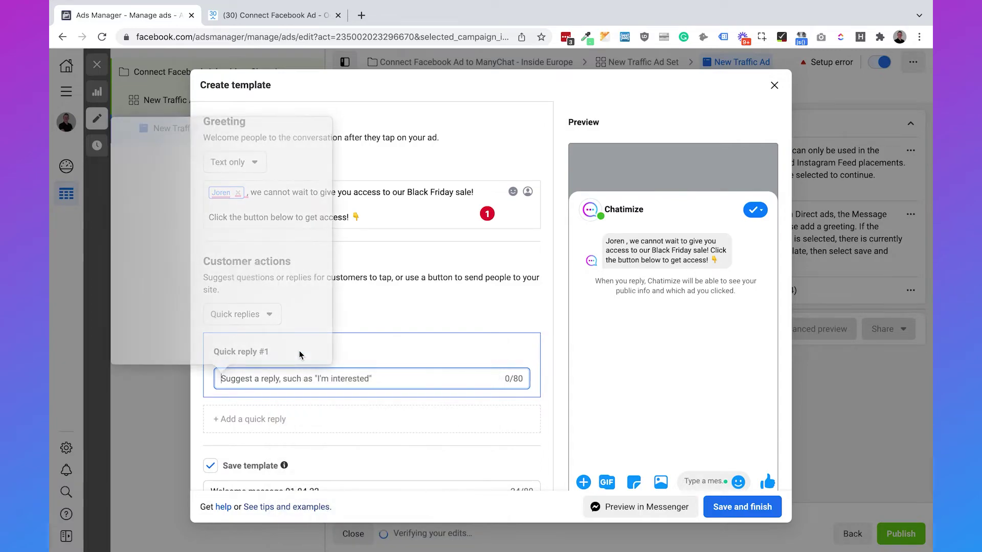
click(235, 197)
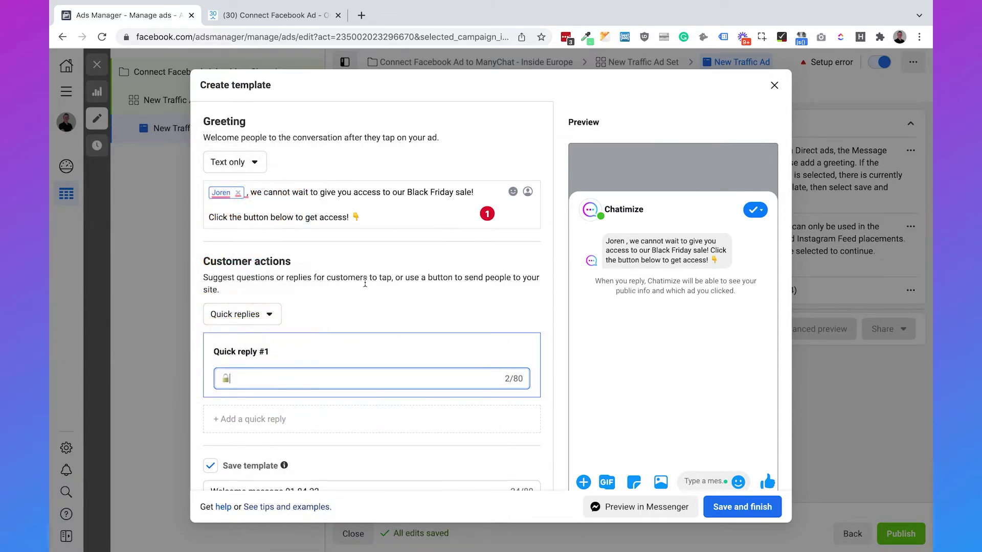
text(Get access)
click(393, 310)
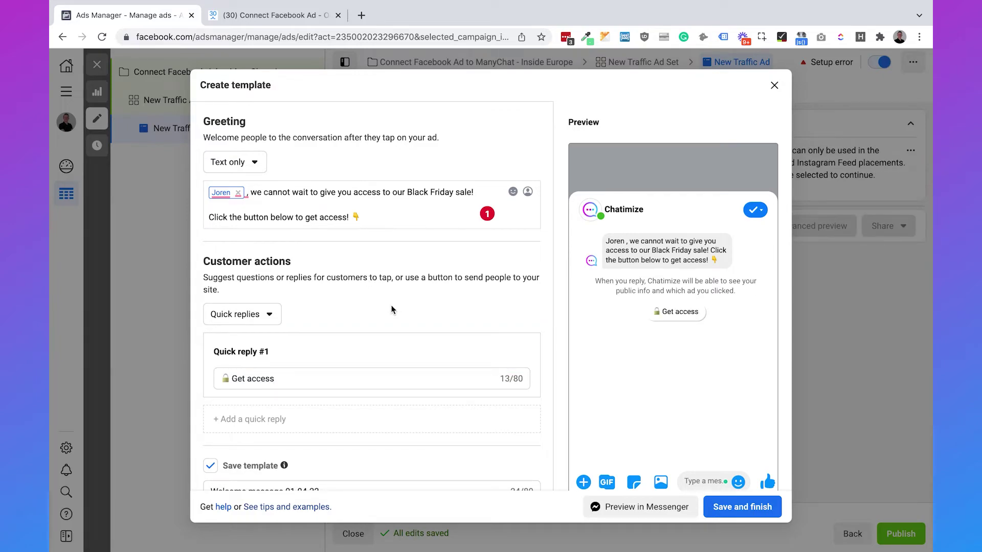
drag(305, 377, 217, 377)
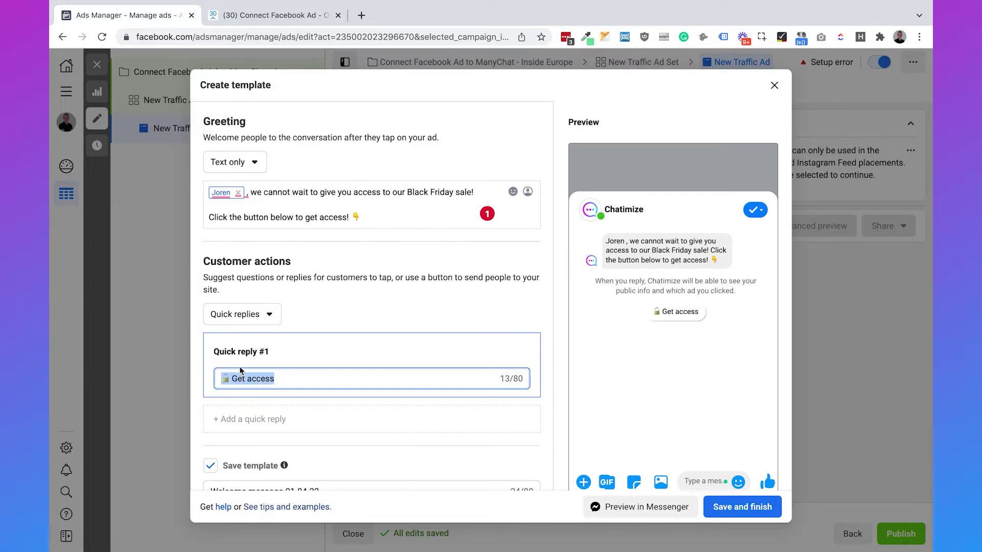
click(400, 304)
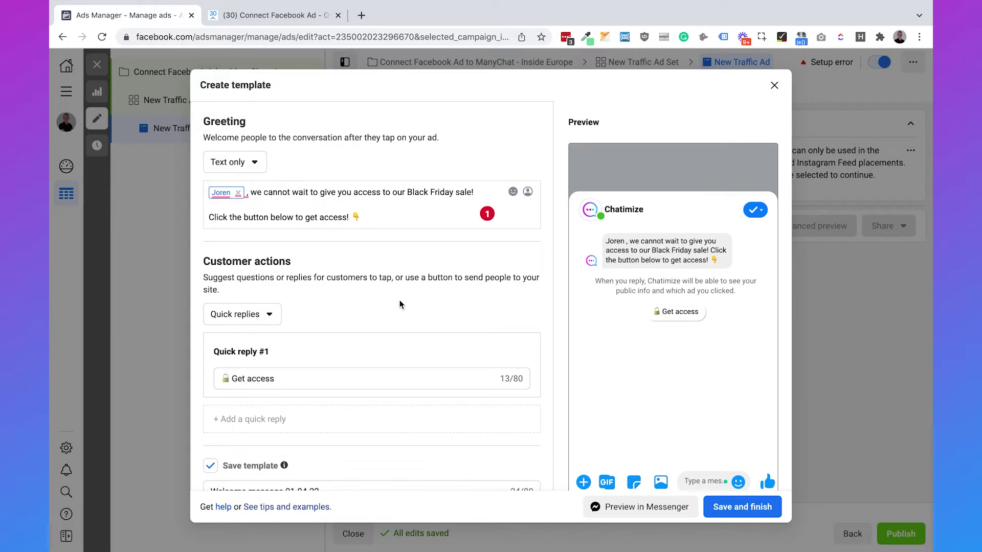
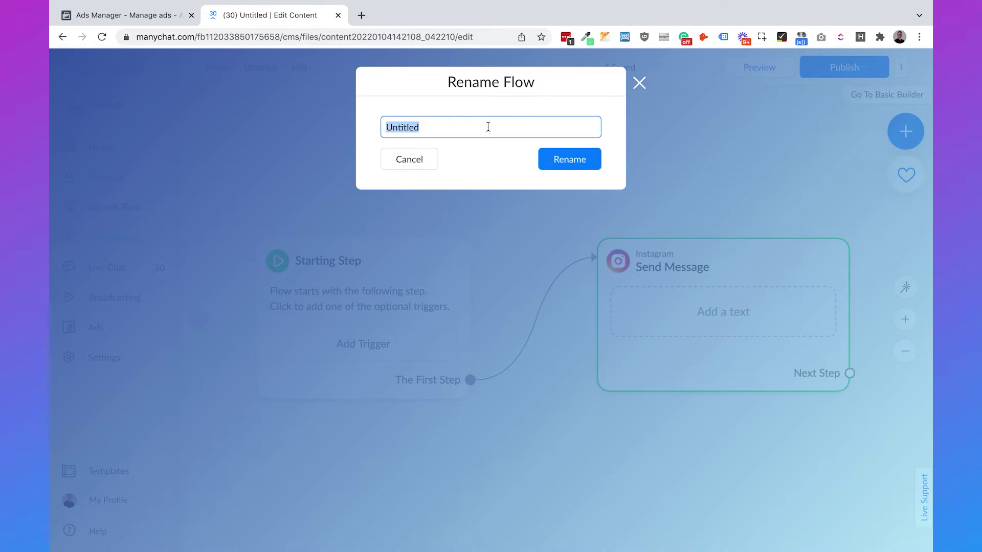
Step: Rename the flow as "Connect Facebook Ad to ManyChat - Inside Europe"
text(ebook)
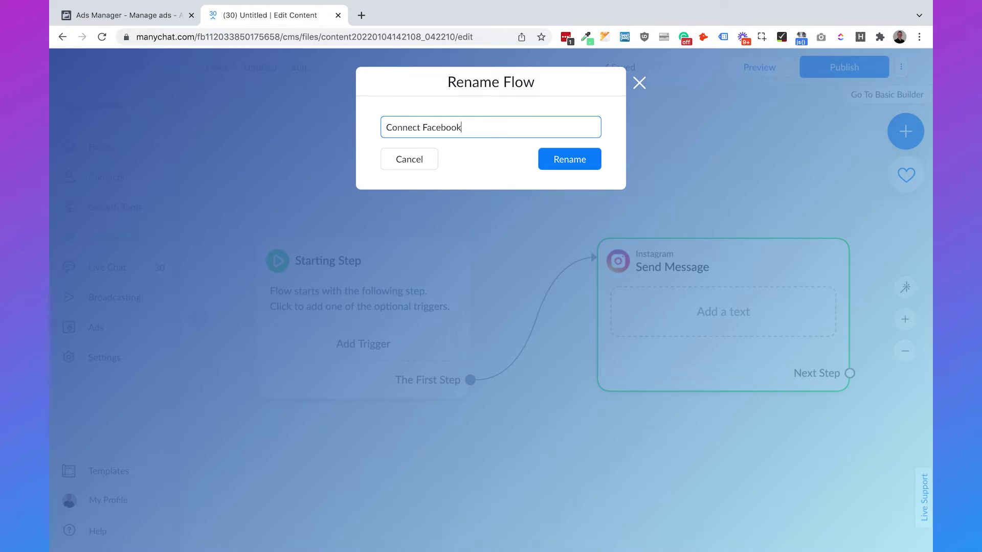
text( Ad to ManyChat - Inside Europe)
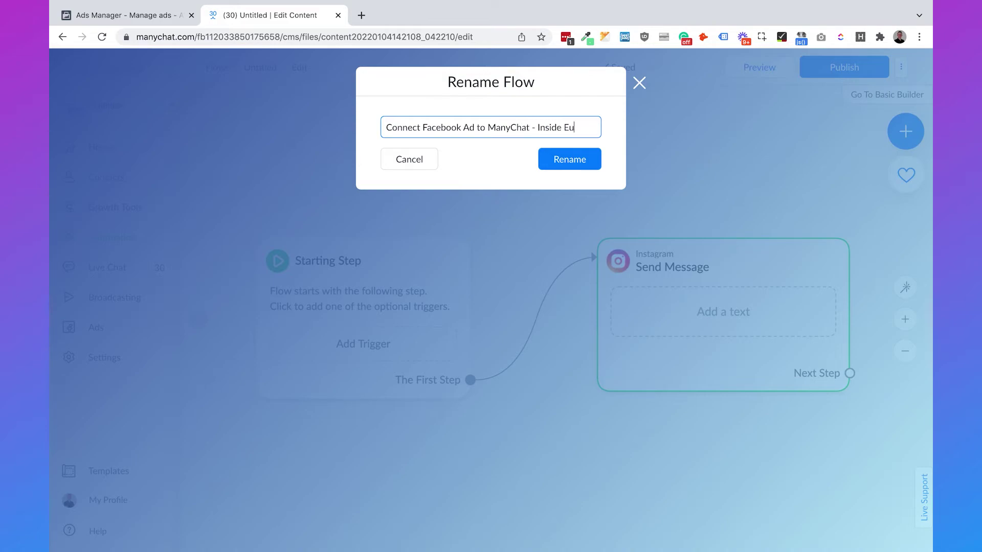
click(545, 159)
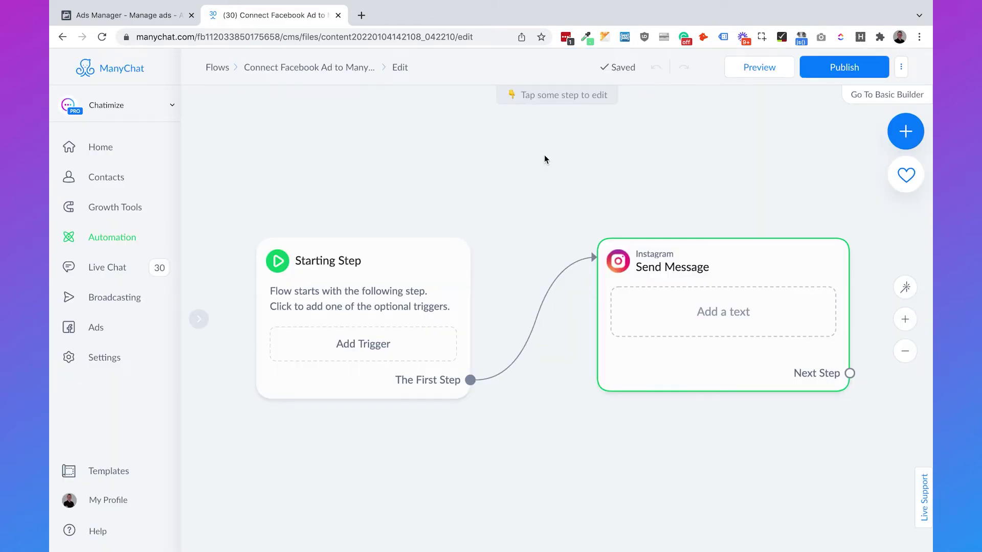
Step: Add a Facebook Keyword trigger to the starting step for messages that are a lock emoji followed by "Get access"
click(368, 343)
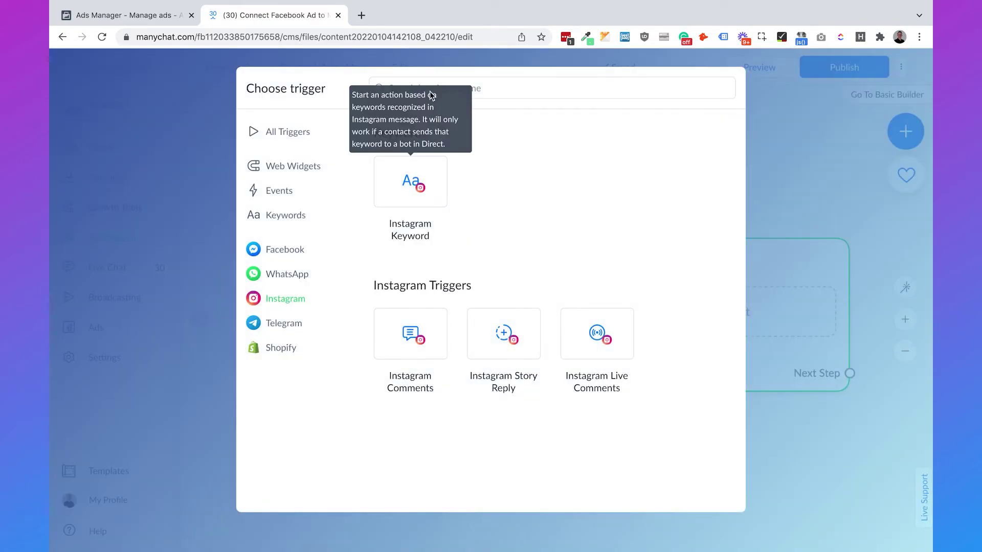
click(511, 92)
text(facebook)
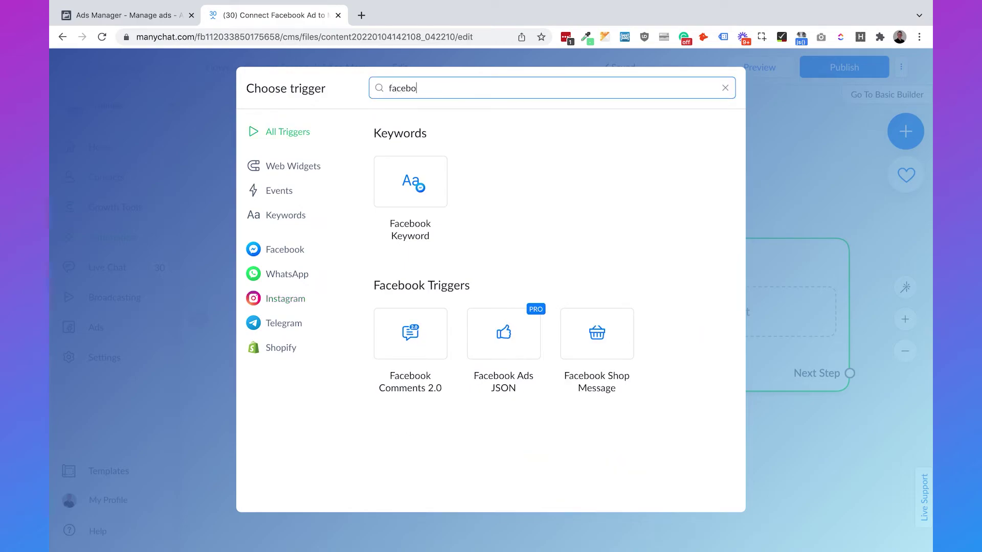
click(428, 197)
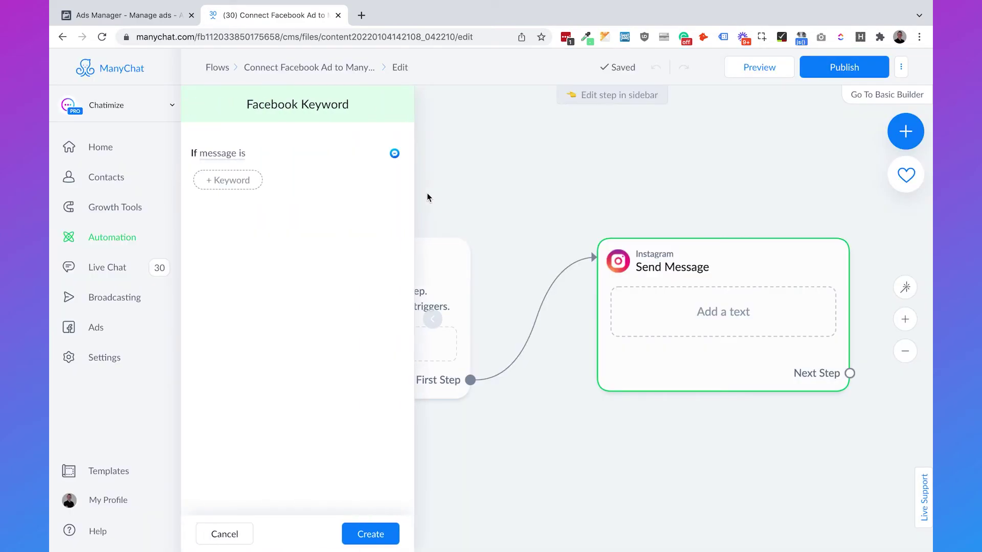
click(241, 192)
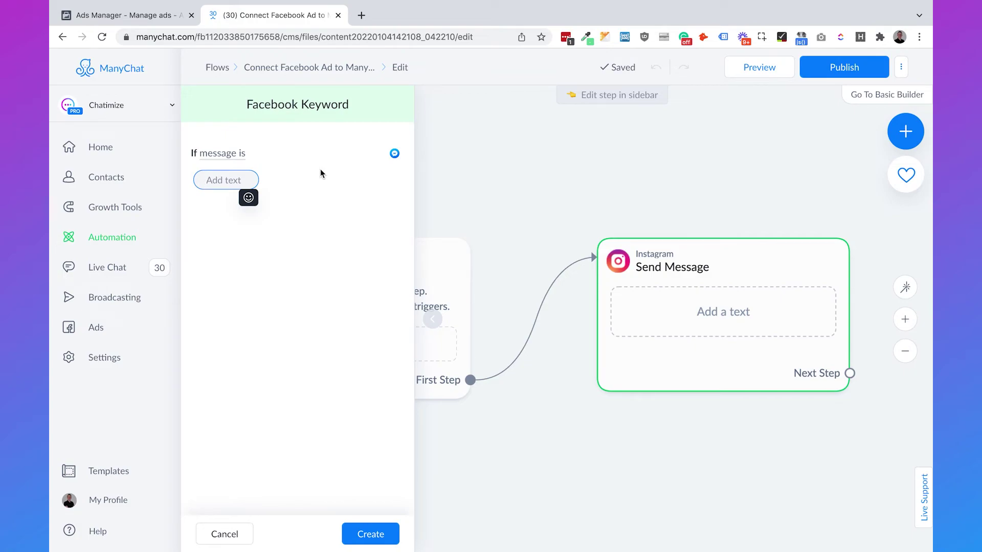
text(Get access)
key(Return)
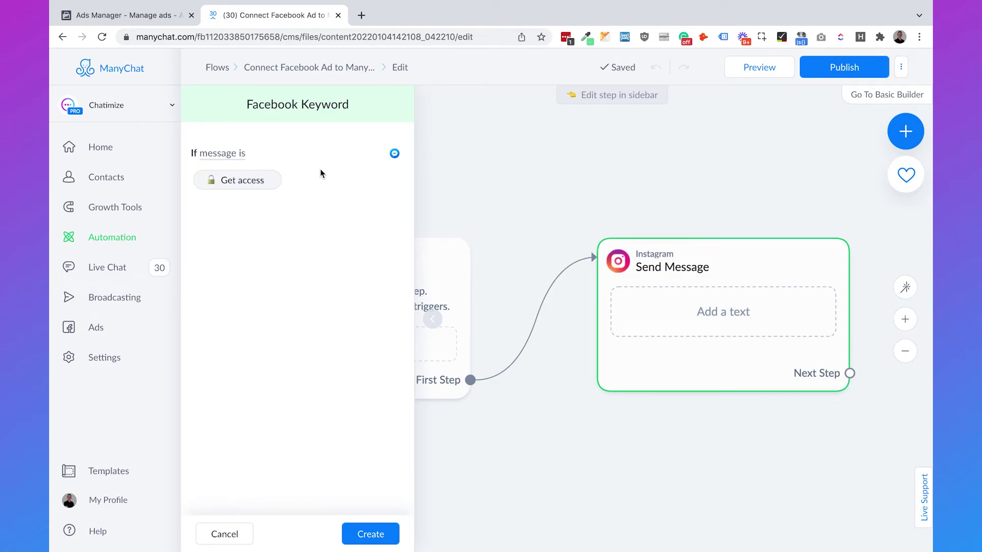
click(360, 535)
click(549, 226)
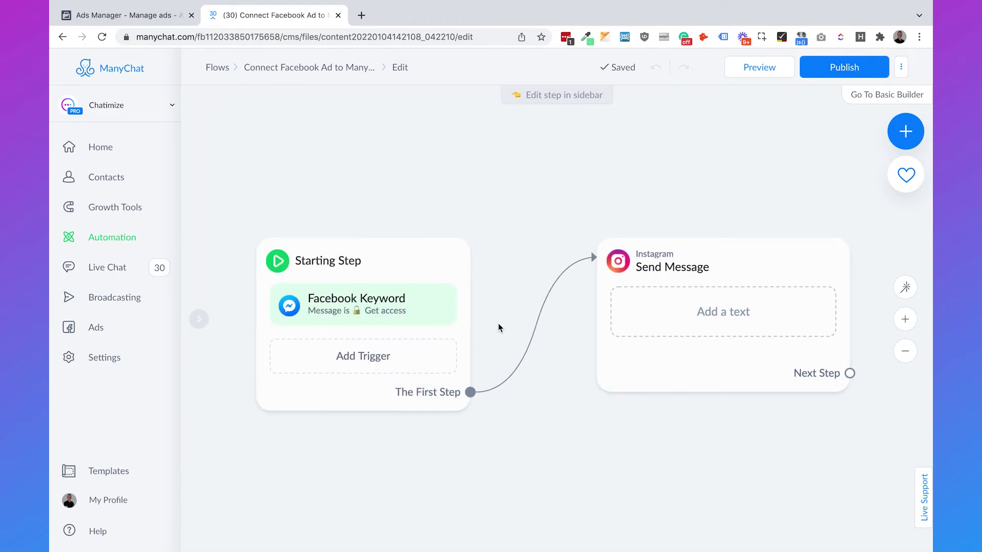
Step: Connect the starting step to a new Messenger message block placed below the Instagram one
drag(513, 428, 392, 322)
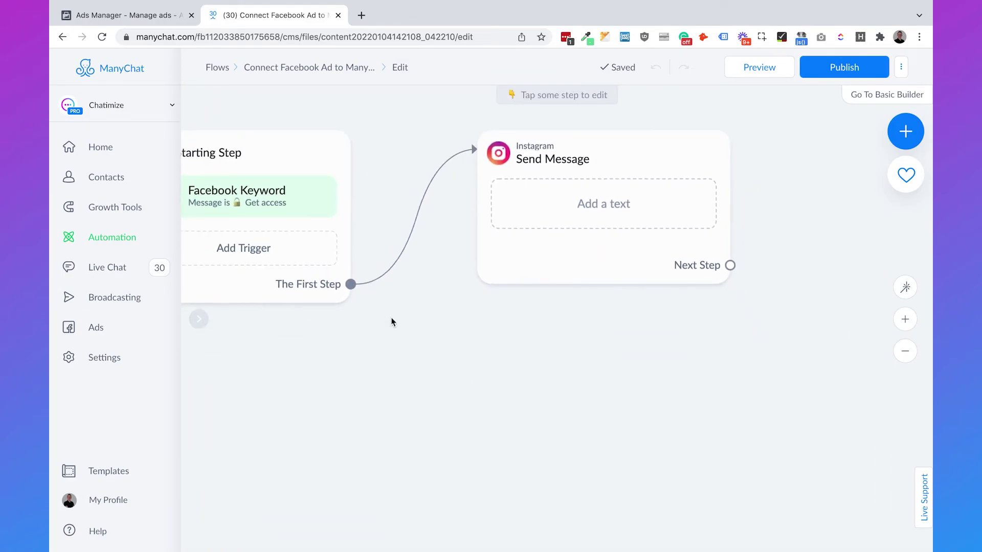
drag(351, 285, 432, 358)
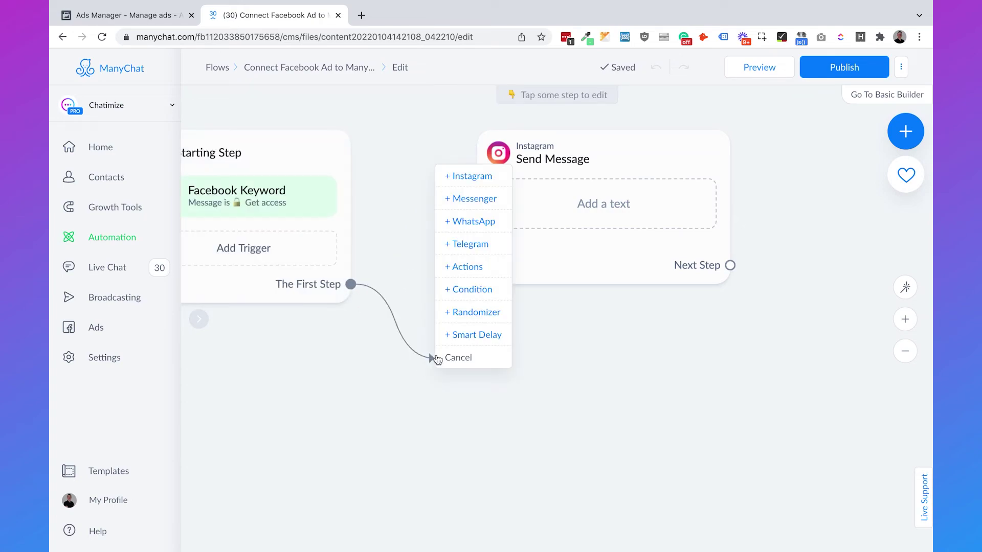
click(472, 199)
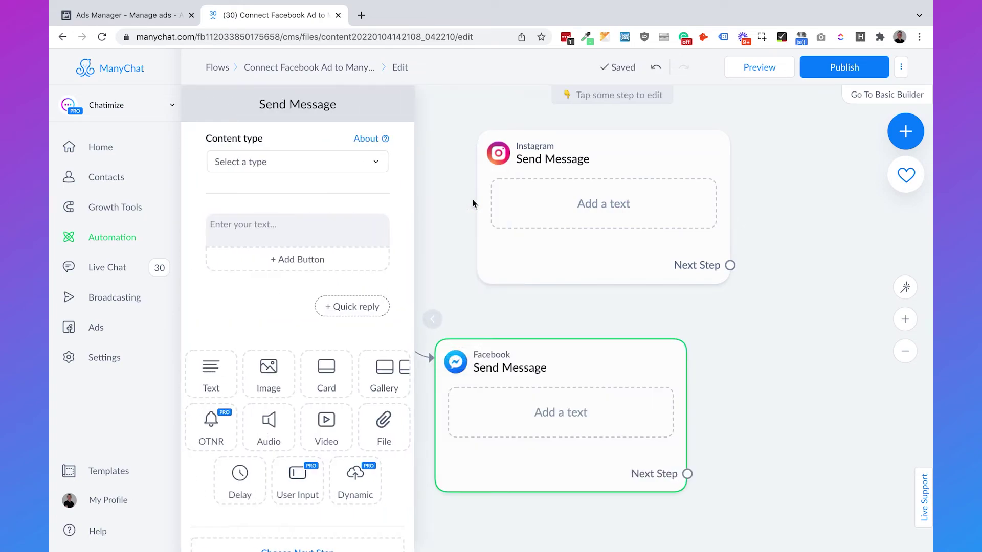
Step: Give the Messenger message the content type Other and the text "Here is our Black Friday sale!", and return to the ad in Ads Manager
click(271, 167)
click(258, 219)
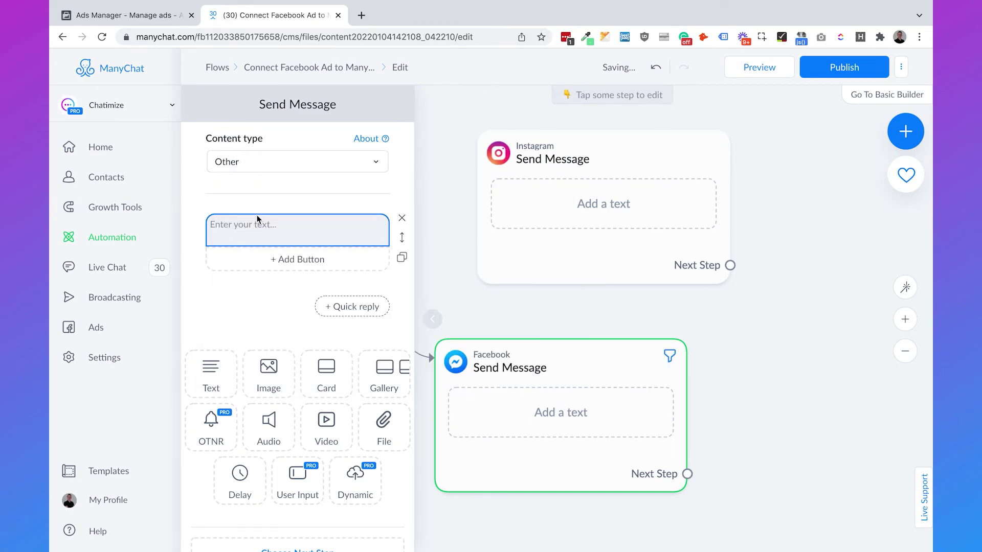
click(243, 224)
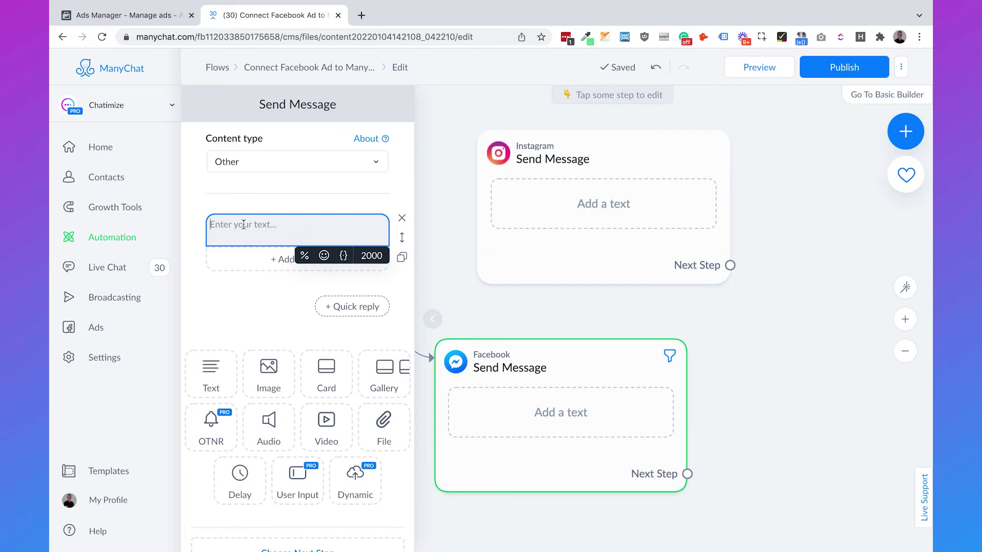
text(Here is our Black Friday sale!)
click(225, 282)
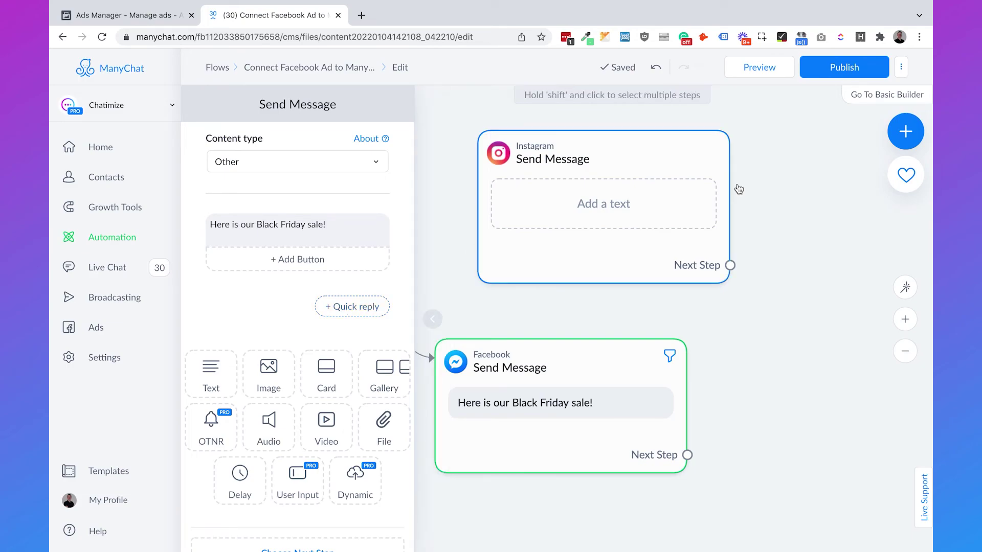
click(119, 21)
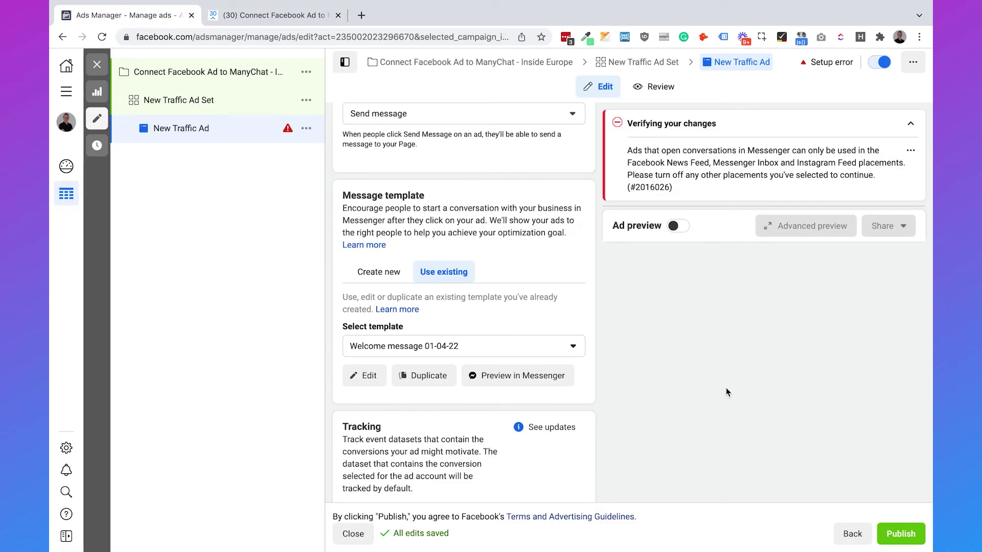